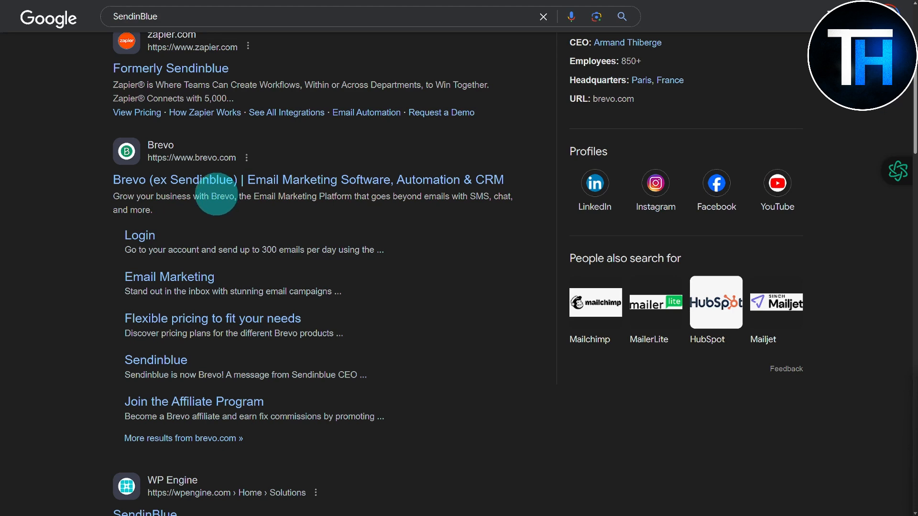
# Step: Open the Brevo (ex Sendinblue) website from the search results and reject all cookies
pyautogui.click(176, 186)
pyautogui.moveTo(153, 22)
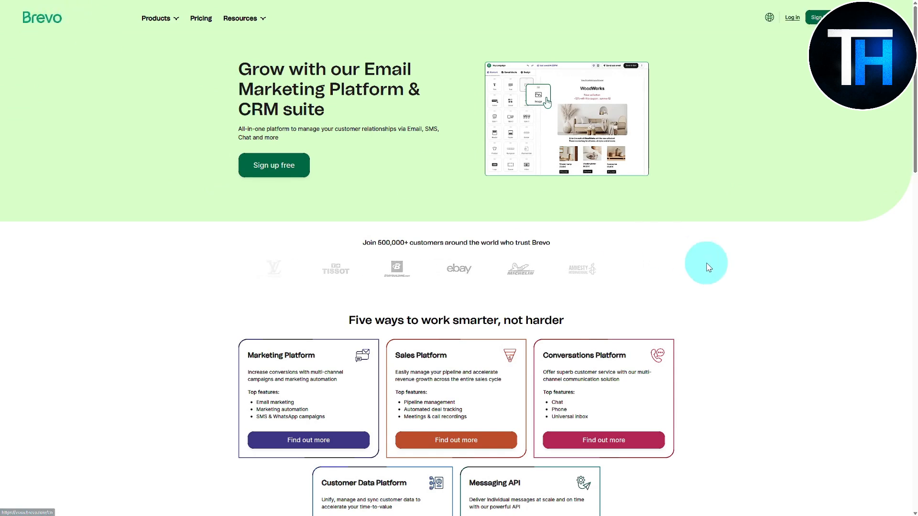
pyautogui.hotkey('ctrl', '+')
pyautogui.hotkey('ctrl', '+')
pyautogui.hotkey('ctrl', '+')
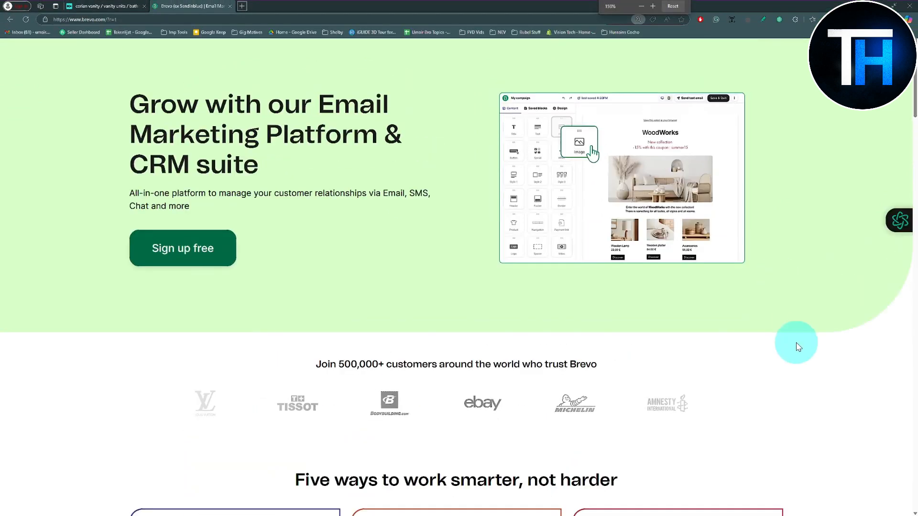
pyautogui.hotkey('ctrl', '+')
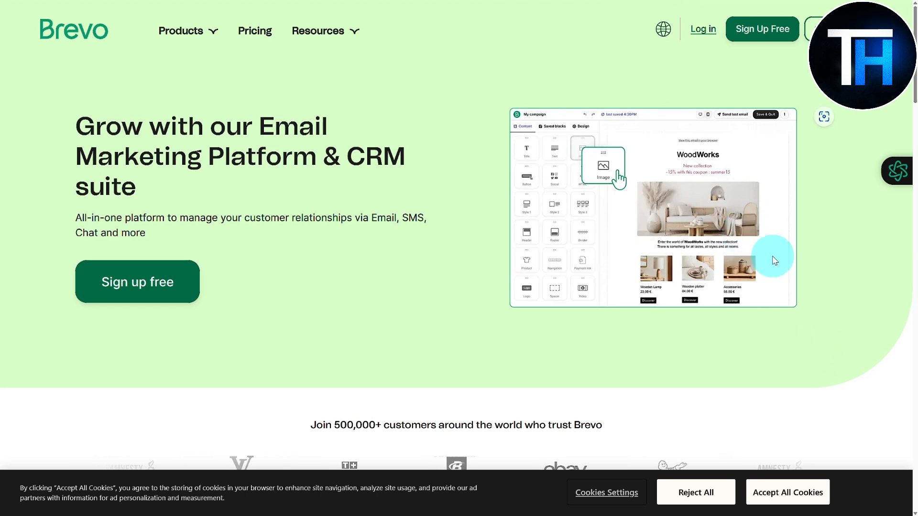
pyautogui.click(705, 495)
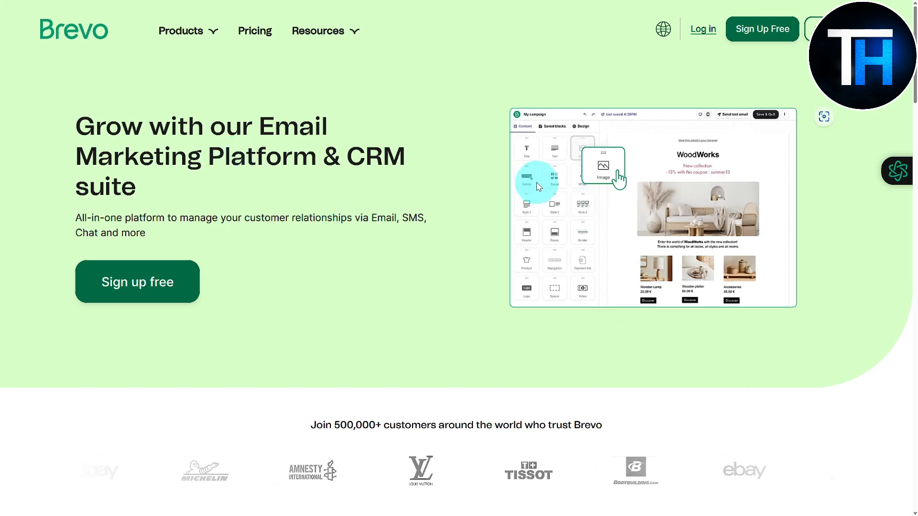
# Step: Look over the Brevo homepage down to the platform cards under "Five ways to work smarter, not harder"
pyautogui.middleClick(806, 188)
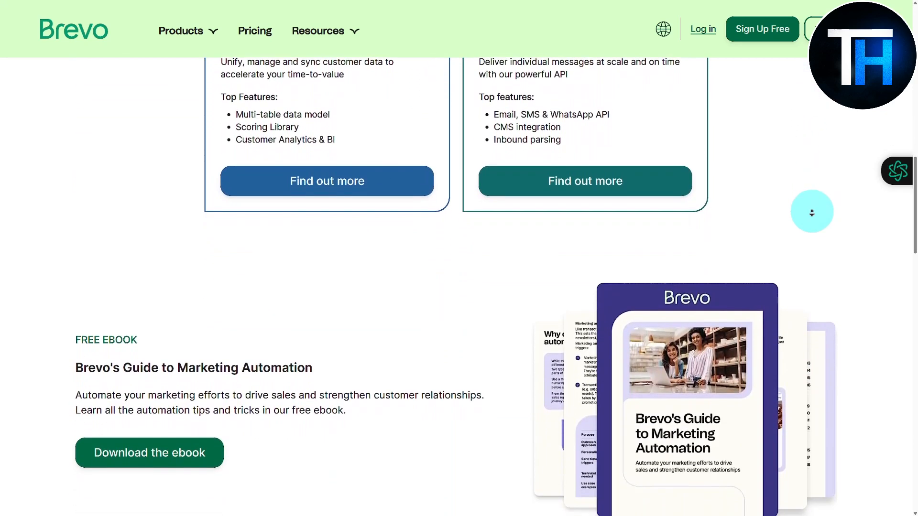
pyautogui.click(813, 213)
pyautogui.scroll(12, 814, 214)
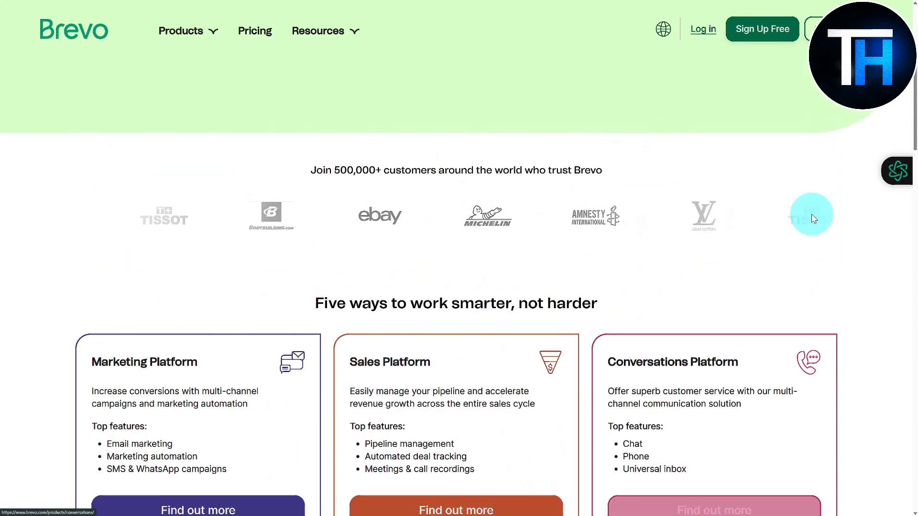
pyautogui.scroll(5, 813, 218)
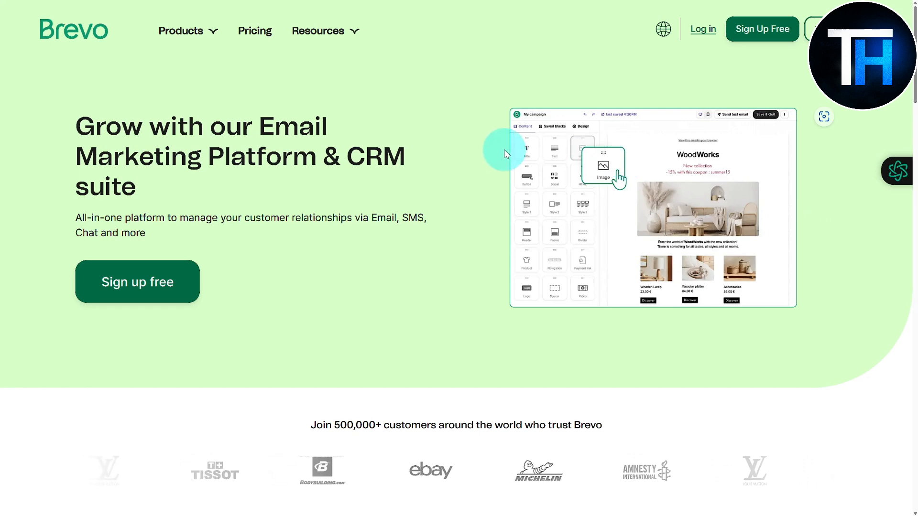
pyautogui.scroll(-8, 505, 153)
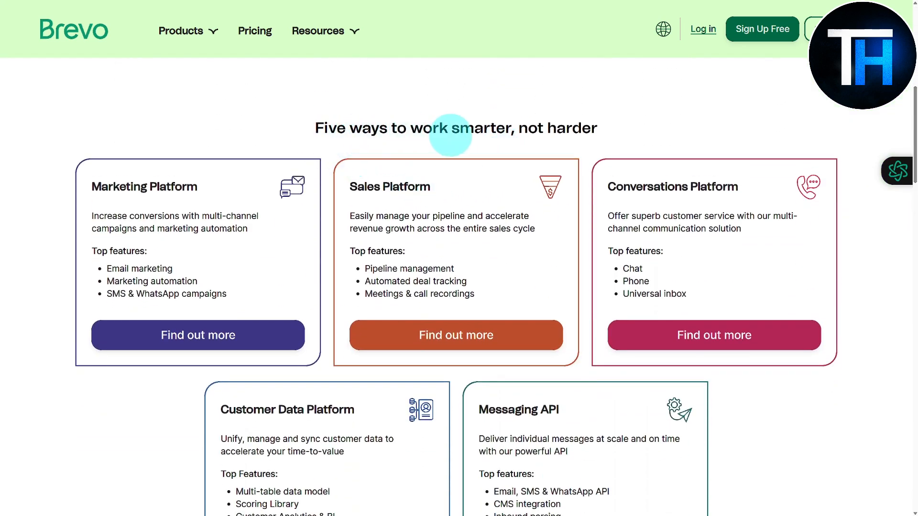
pyautogui.scroll(-1, 549, 134)
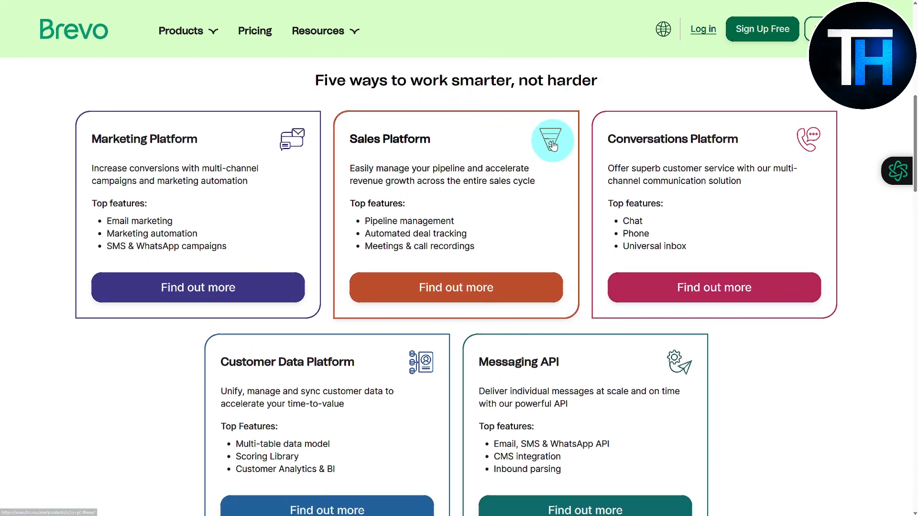
pyautogui.scroll(-1, 553, 145)
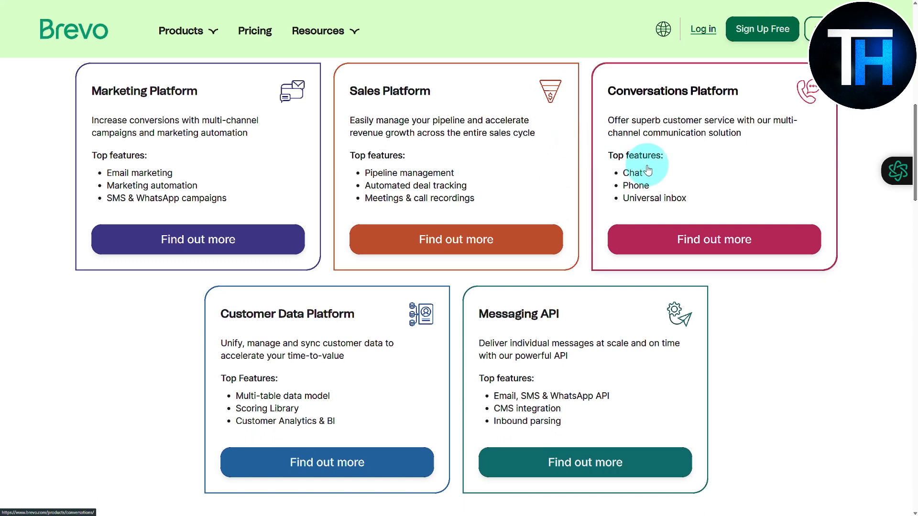
# Step: Open the Conversations Platform details from its homepage card and review the listed conversation features
pyautogui.click(705, 258)
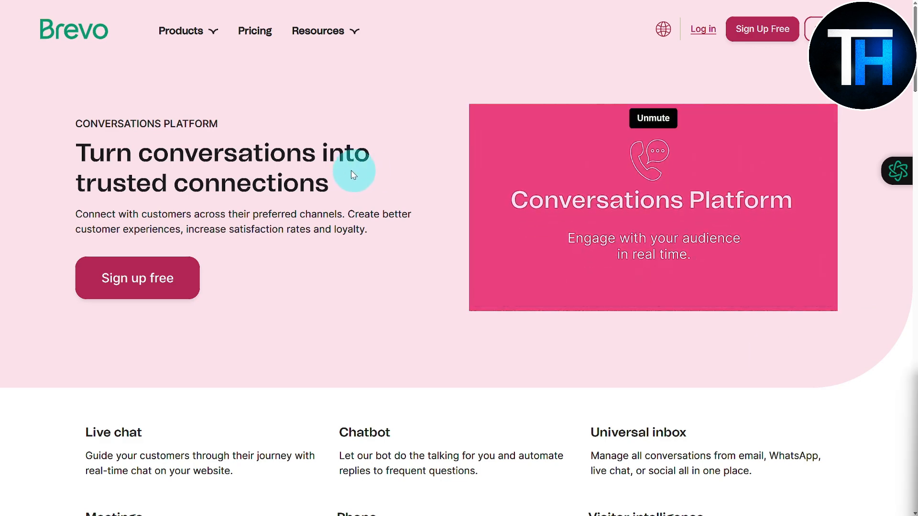
pyautogui.scroll(-3, 404, 247)
pyautogui.scroll(-1, 404, 246)
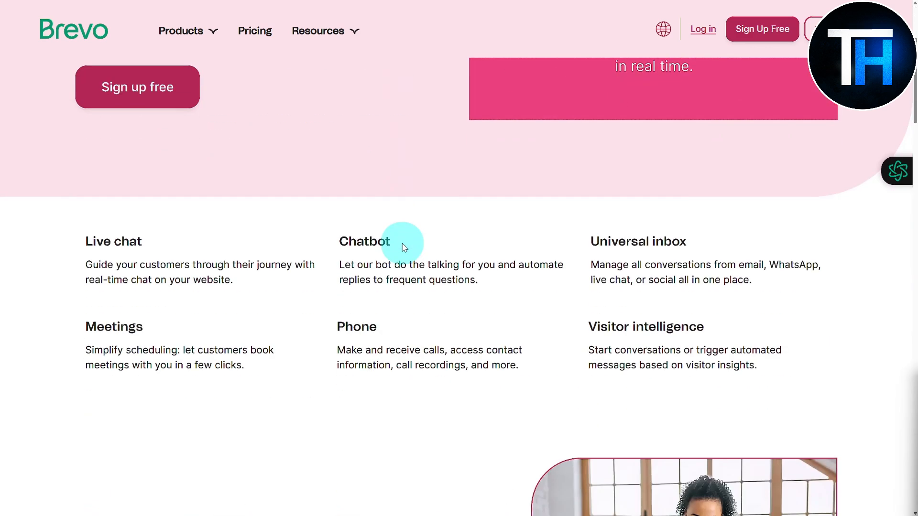
pyautogui.scroll(-2, 132, 239)
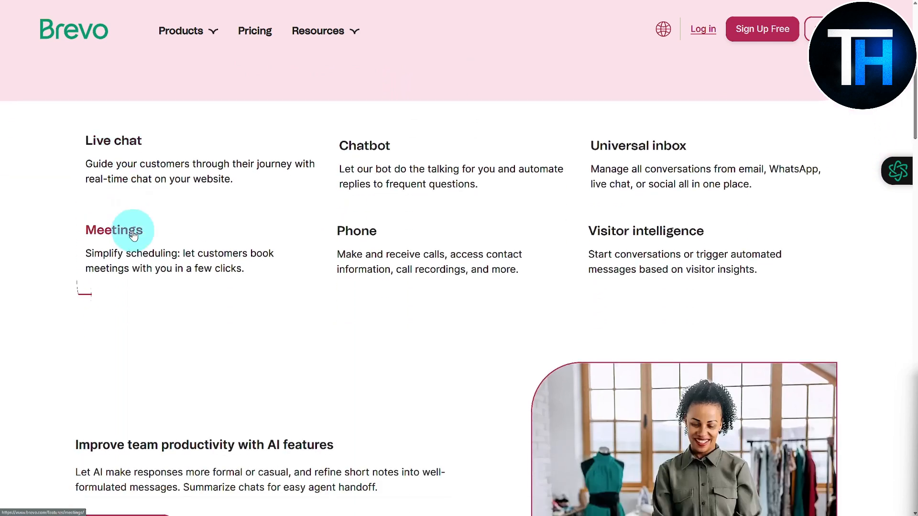
# Step: Open the Chatbot feature page and read through its benefits, chat widget setup, ebook and free account sections
pyautogui.click(372, 158)
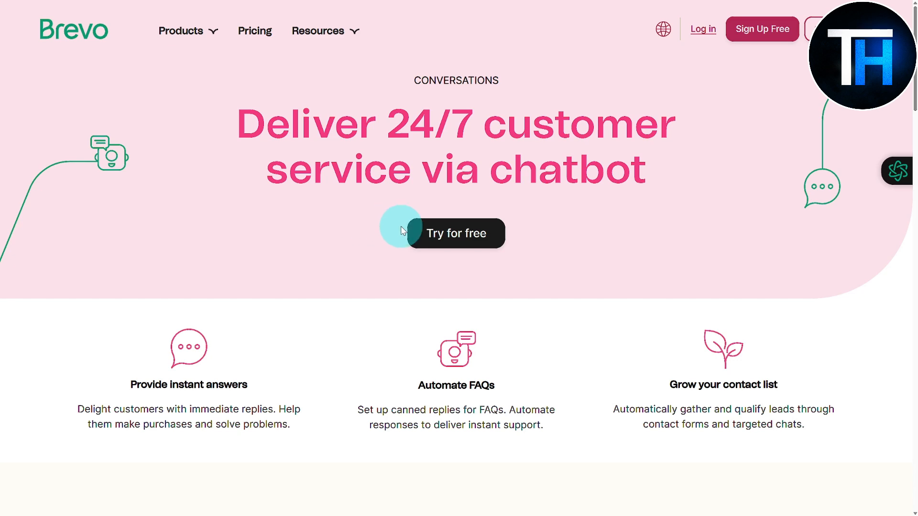
pyautogui.scroll(-4, 393, 225)
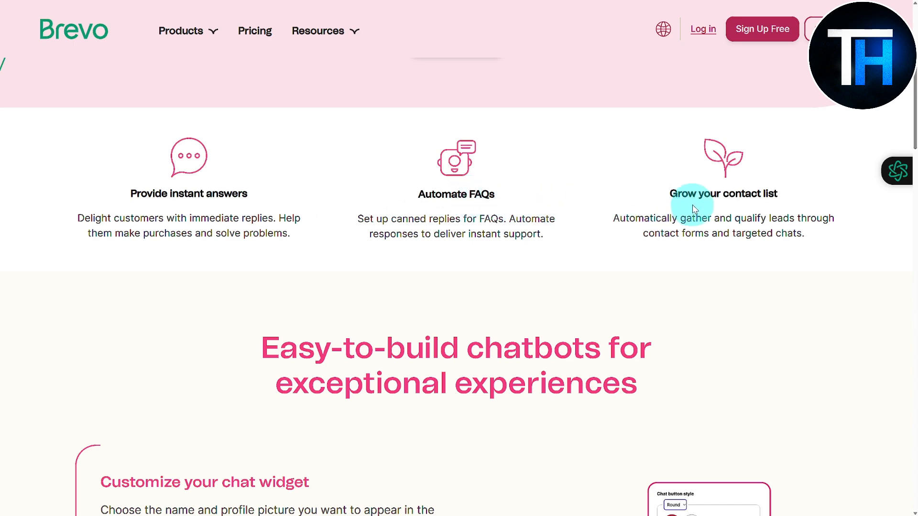
pyautogui.scroll(-2, 705, 207)
pyautogui.scroll(-4, 702, 205)
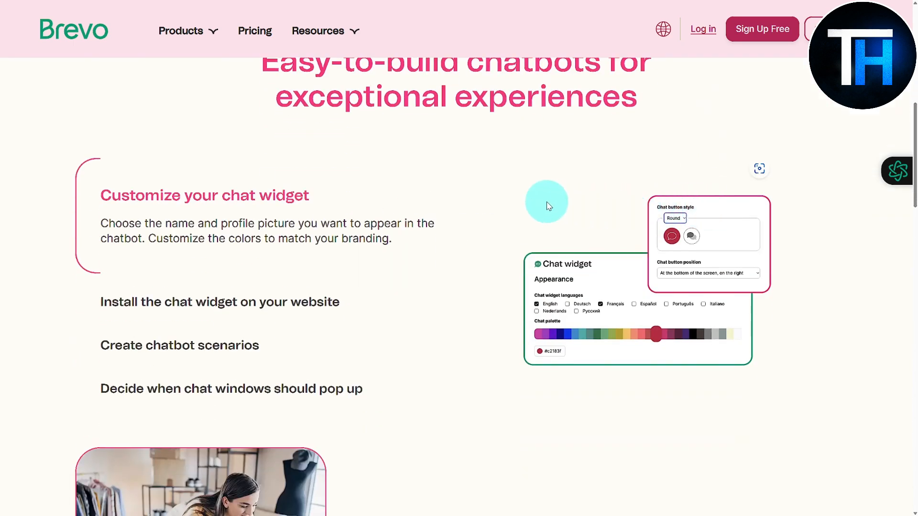
pyautogui.scroll(-2, 549, 207)
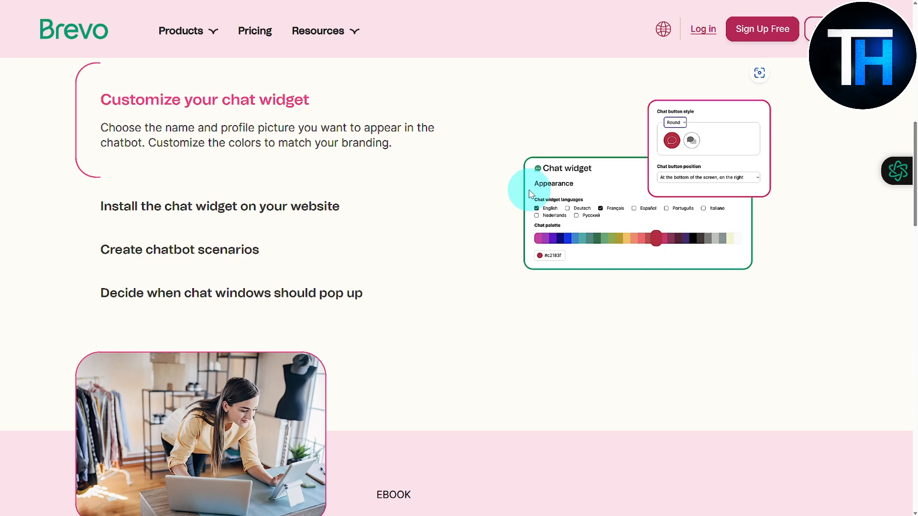
pyautogui.scroll(-3, 530, 193)
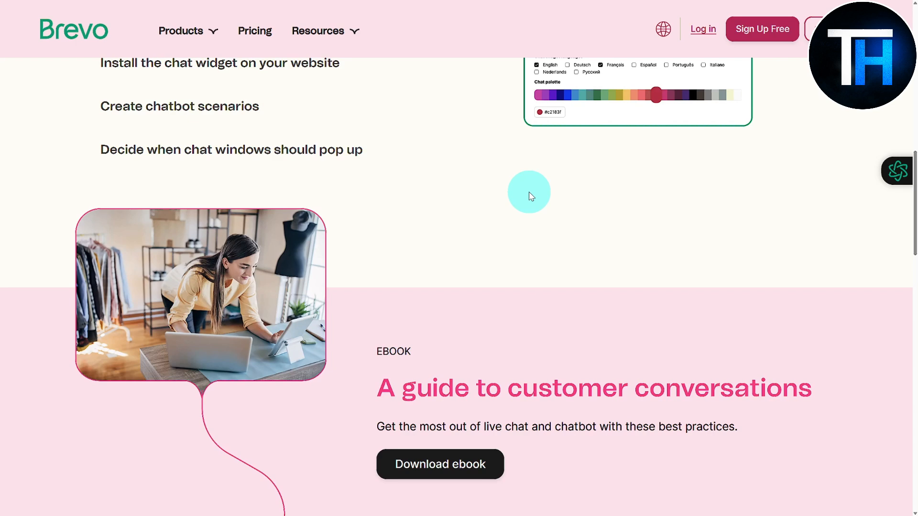
pyautogui.scroll(-3, 531, 196)
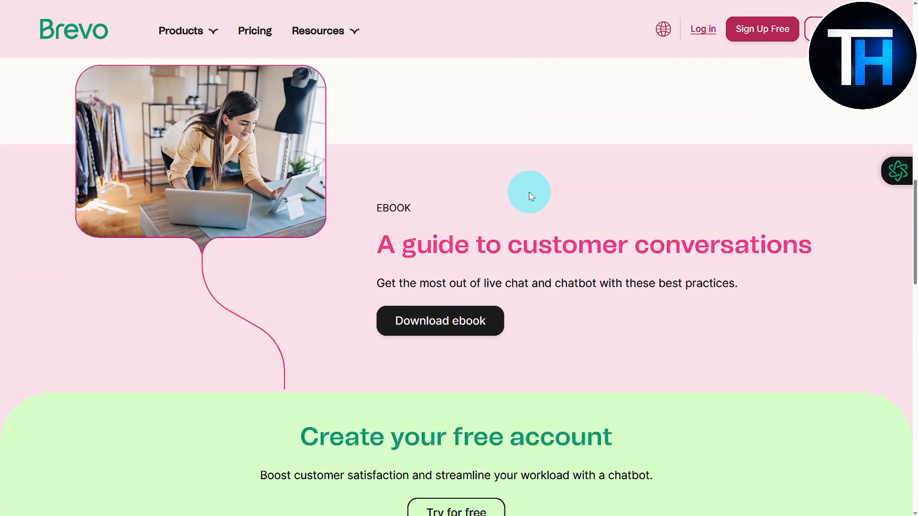
pyautogui.scroll(-9, 528, 191)
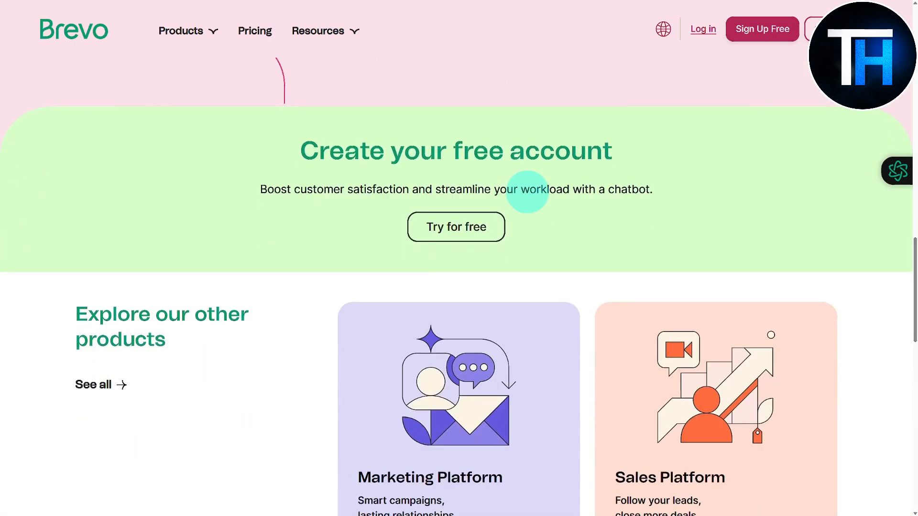
pyautogui.scroll(-4, 528, 198)
pyautogui.scroll(20, 529, 191)
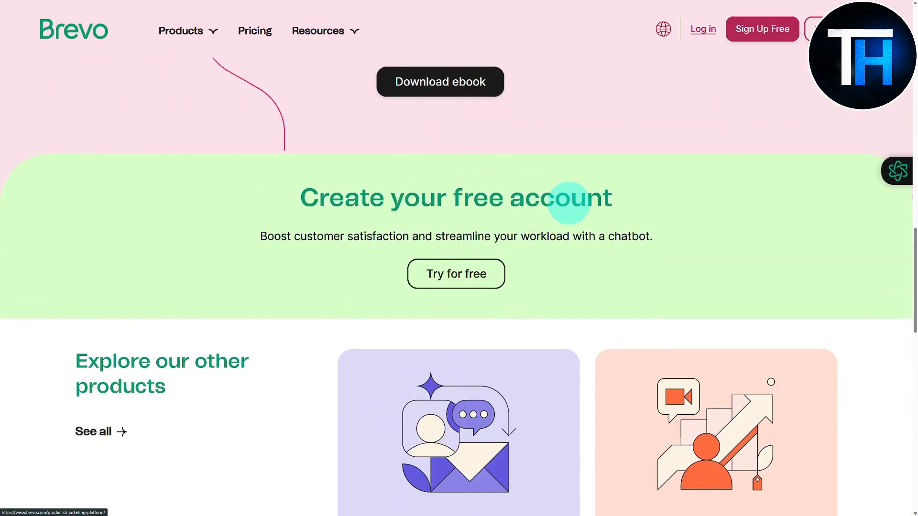
pyautogui.scroll(9, 574, 198)
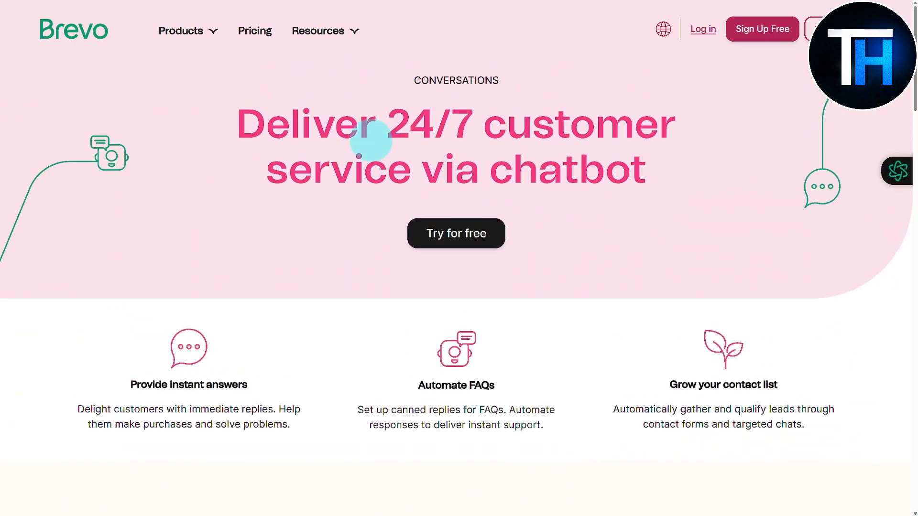
# Step: Go back from the Chatbot page through the Conversations Platform page to the homepage's platform cards
pyautogui.rightClick(212, 149)
pyautogui.click(225, 168)
pyautogui.rightClick(307, 195)
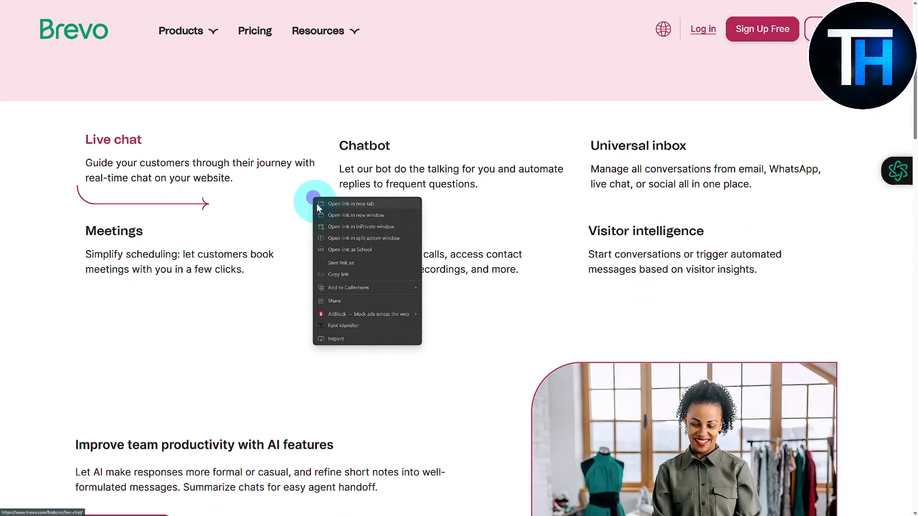
pyautogui.rightClick(250, 197)
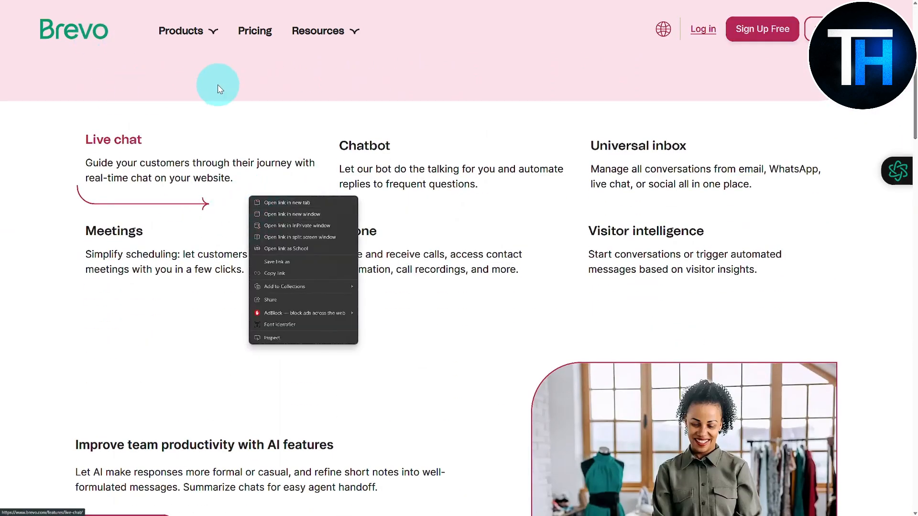
pyautogui.rightClick(213, 110)
pyautogui.click(227, 140)
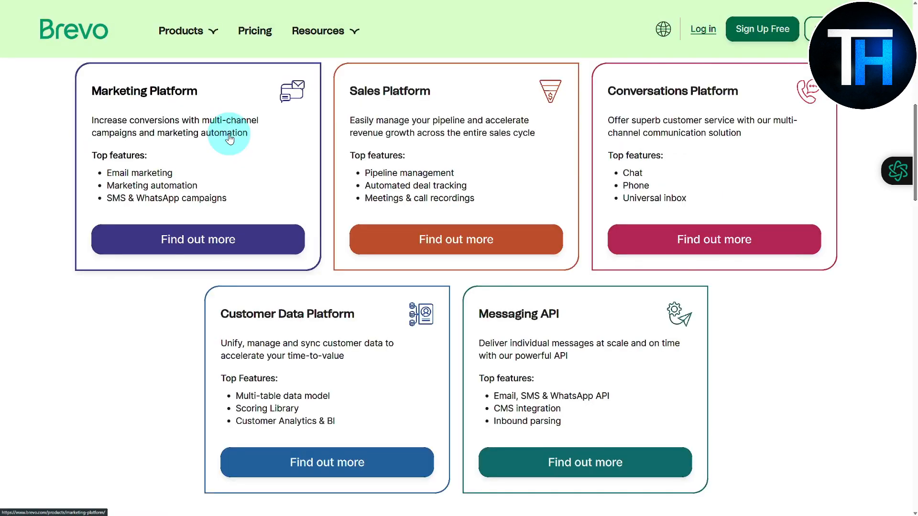
# Step: Open the Marketing Platform details and review its ratings and the features under "Your all-in-one marketing software"
pyautogui.click(164, 242)
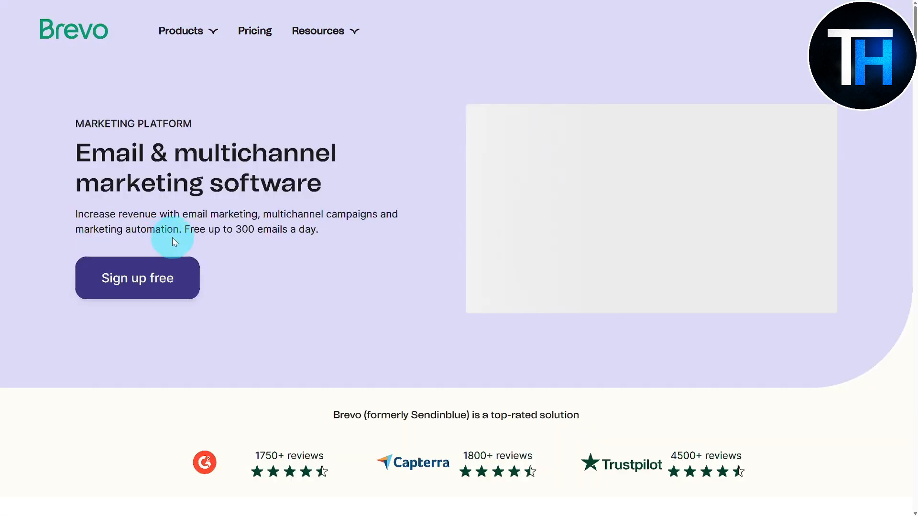
pyautogui.scroll(-1, 172, 238)
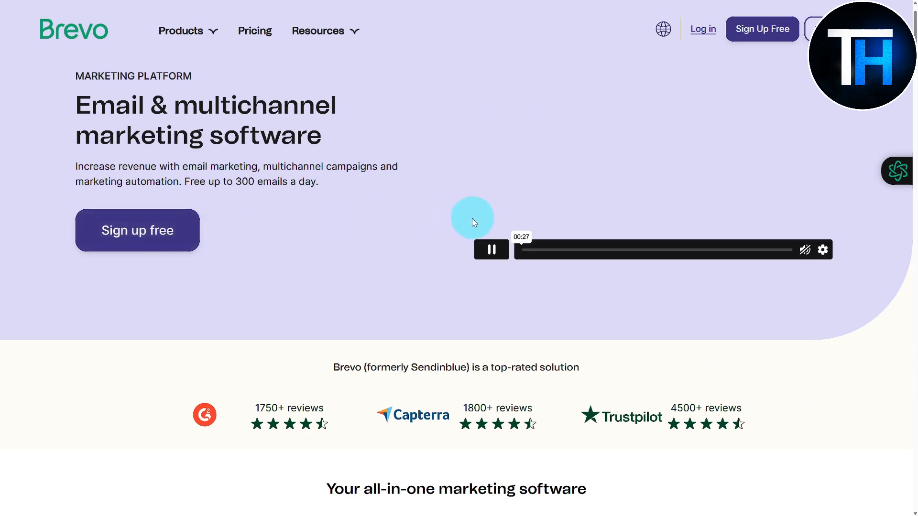
pyautogui.scroll(-4, 466, 219)
pyautogui.scroll(-3, 445, 213)
pyautogui.scroll(3, 383, 205)
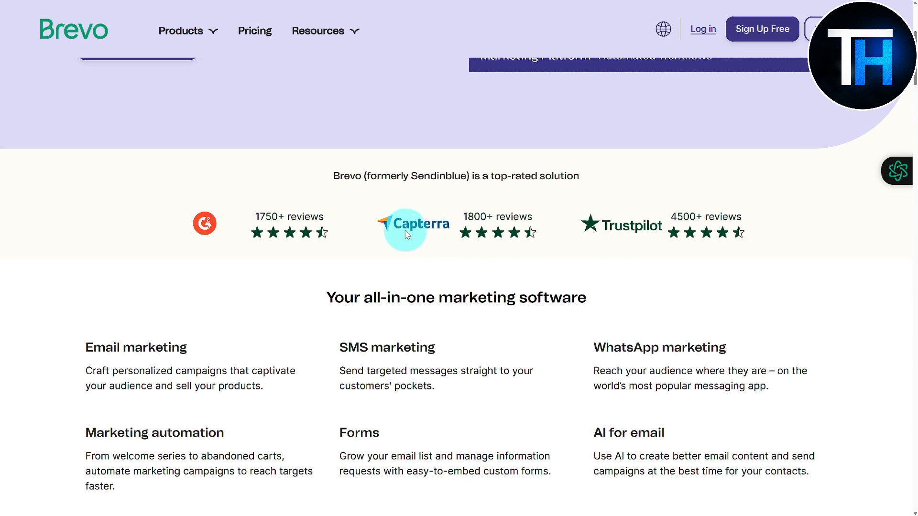
pyautogui.scroll(-2, 404, 232)
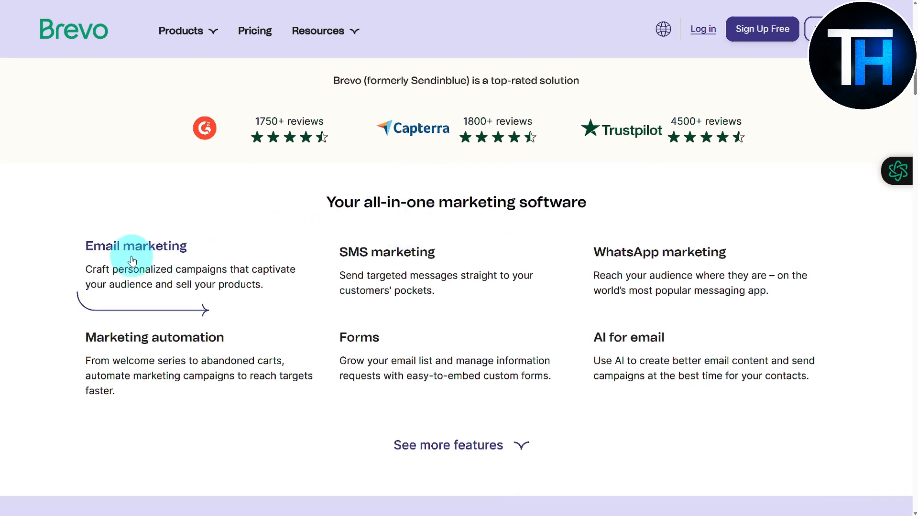
# Step: Read the Marketing Platform page's email deliverability, campaign design and free plan sections, ending back at its heading
pyautogui.scroll(-7, 165, 261)
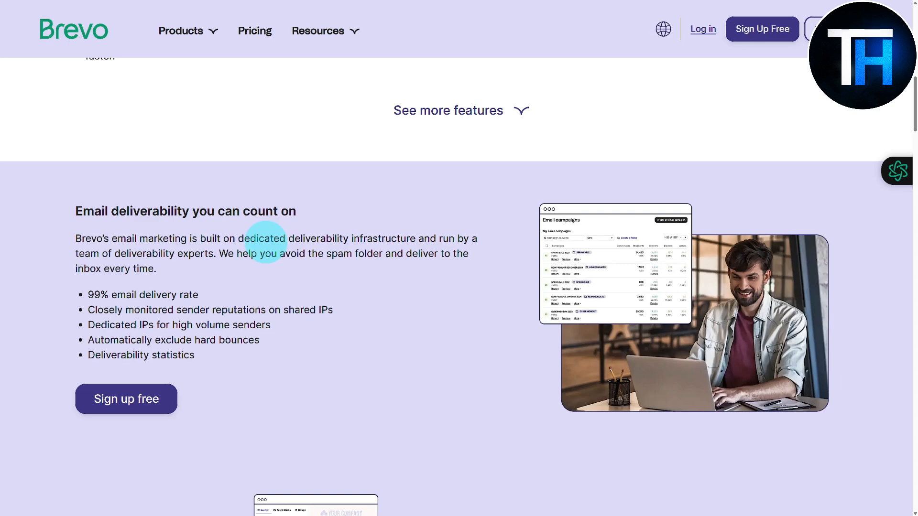
pyautogui.scroll(-7, 265, 243)
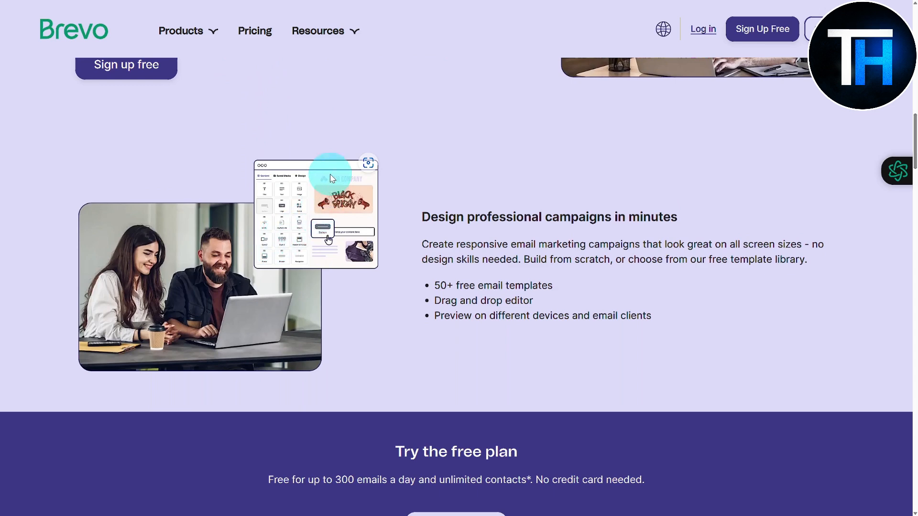
pyautogui.scroll(-2, 332, 179)
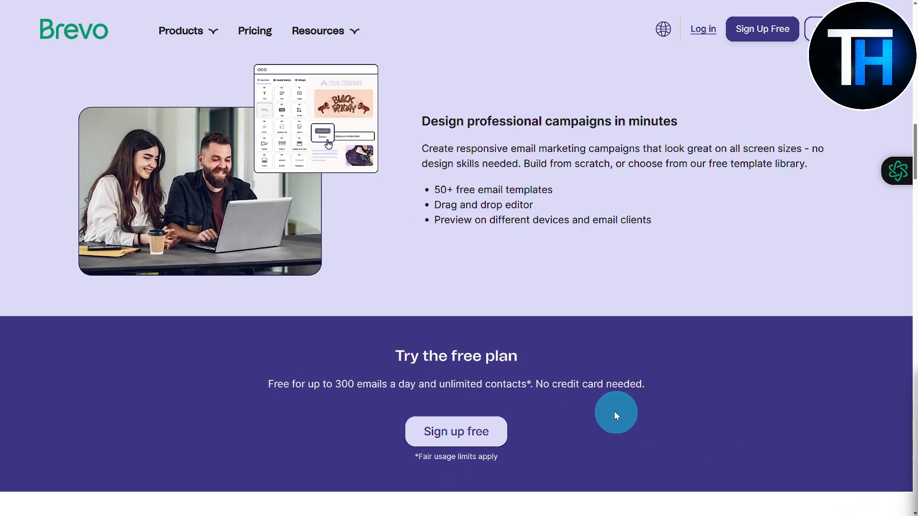
pyautogui.scroll(3, 617, 414)
pyautogui.scroll(5, 565, 357)
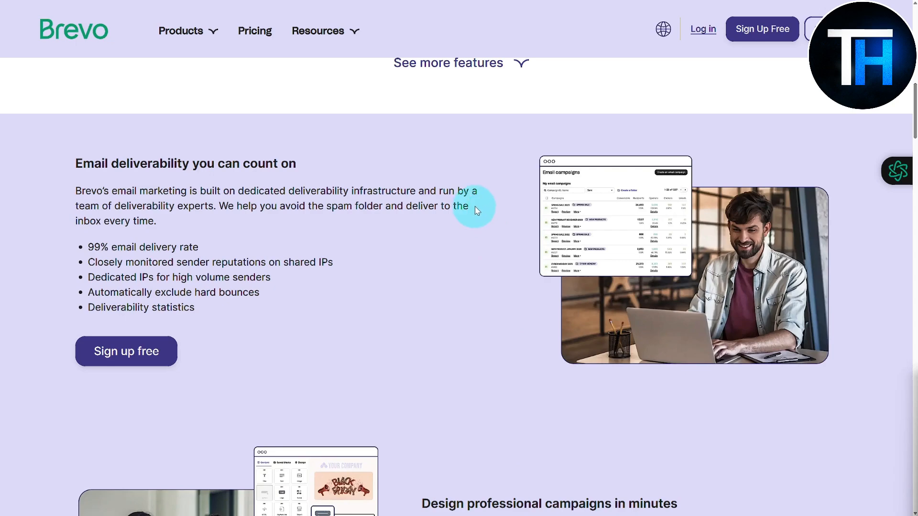
pyautogui.scroll(10, 477, 206)
pyautogui.scroll(4, 482, 217)
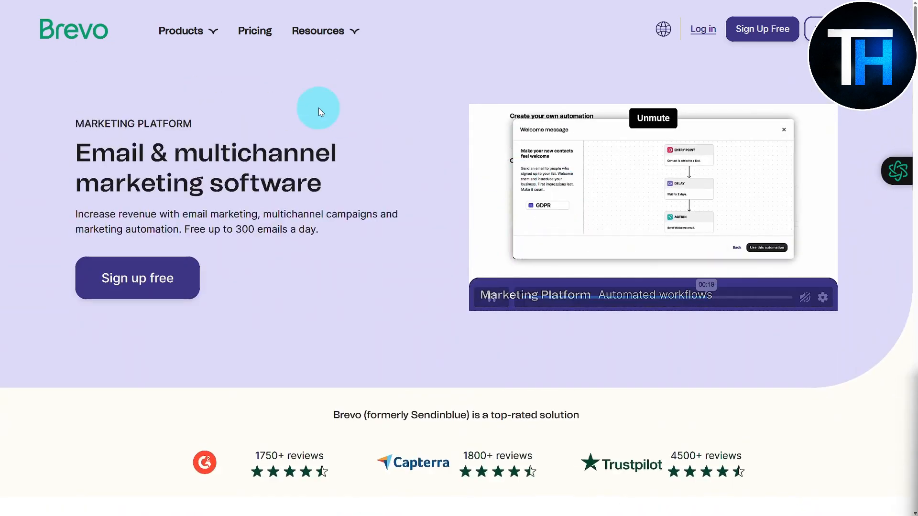
# Step: Go back from the Marketing Platform page to the Brevo homepage and view its platform cards again
pyautogui.rightClick(319, 107)
pyautogui.press('Escape')
pyautogui.scroll(-13, 345, 128)
pyautogui.scroll(4, 348, 123)
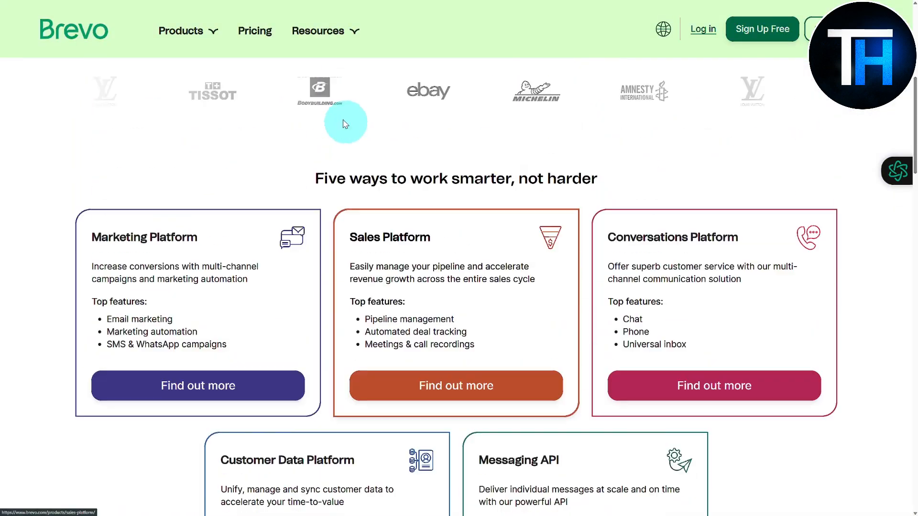
# Step: Open the Pricing page and review the Marketing Platform's yearly plans, especially what the Free plan includes
pyautogui.scroll(6, 307, 66)
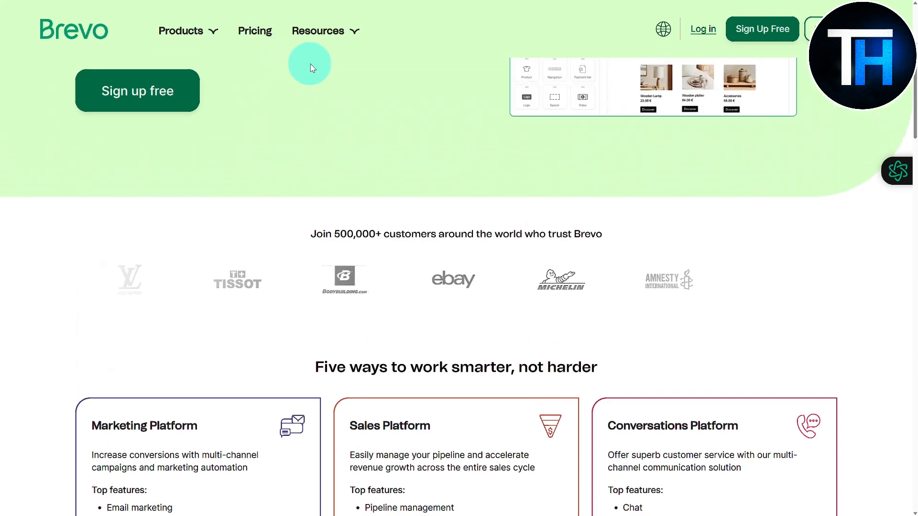
pyautogui.moveTo(339, 56)
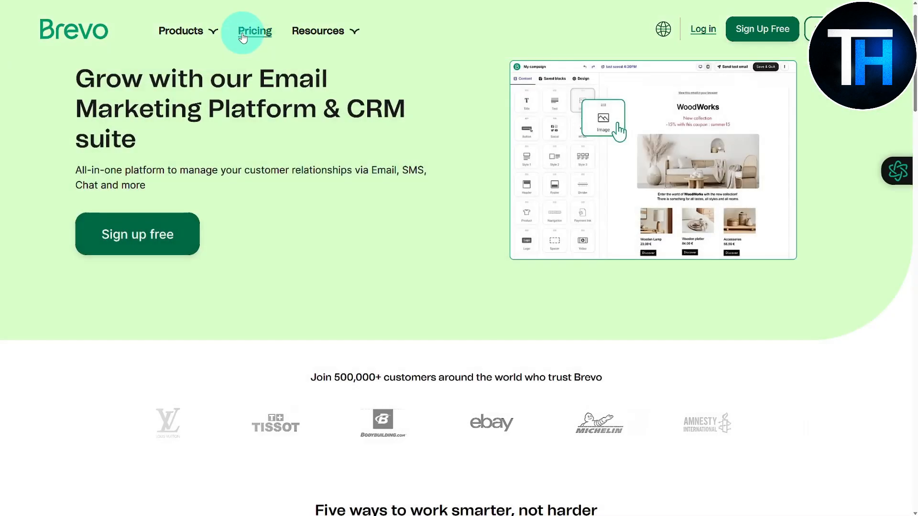
pyautogui.click(242, 38)
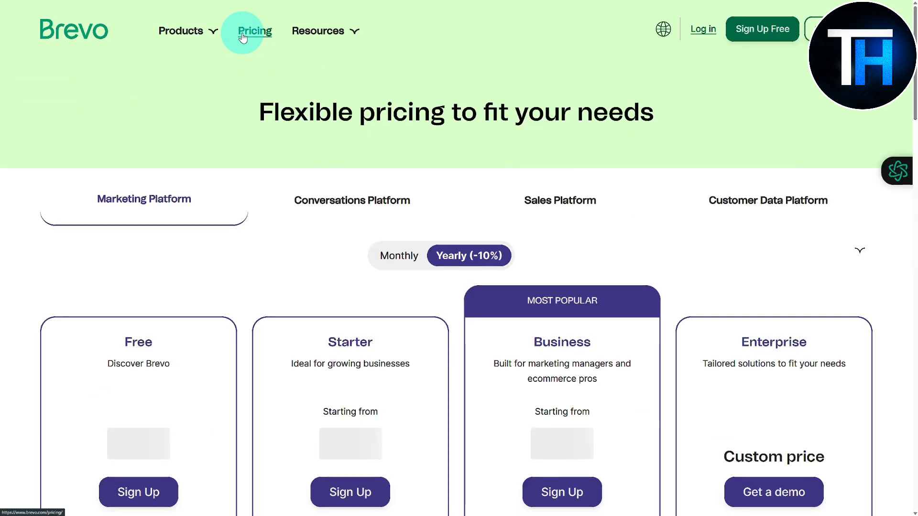
pyautogui.scroll(-3, 389, 123)
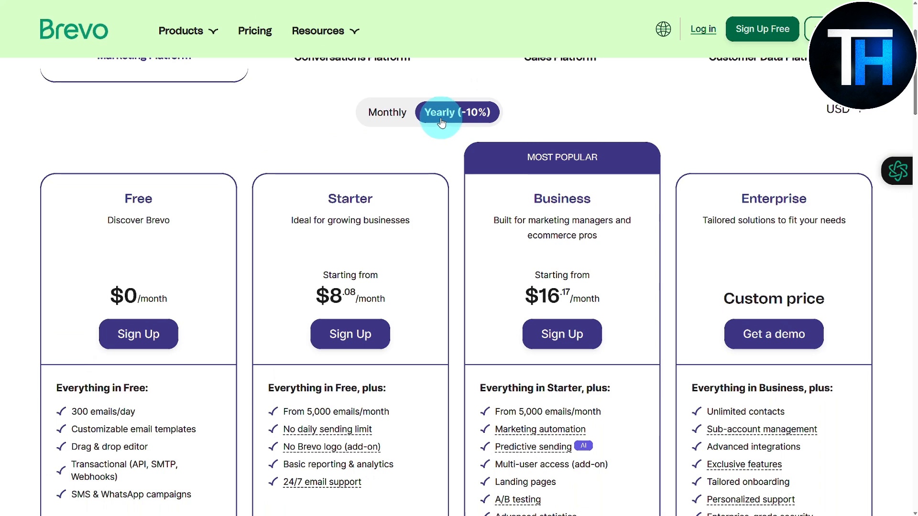
pyautogui.scroll(-2, 439, 119)
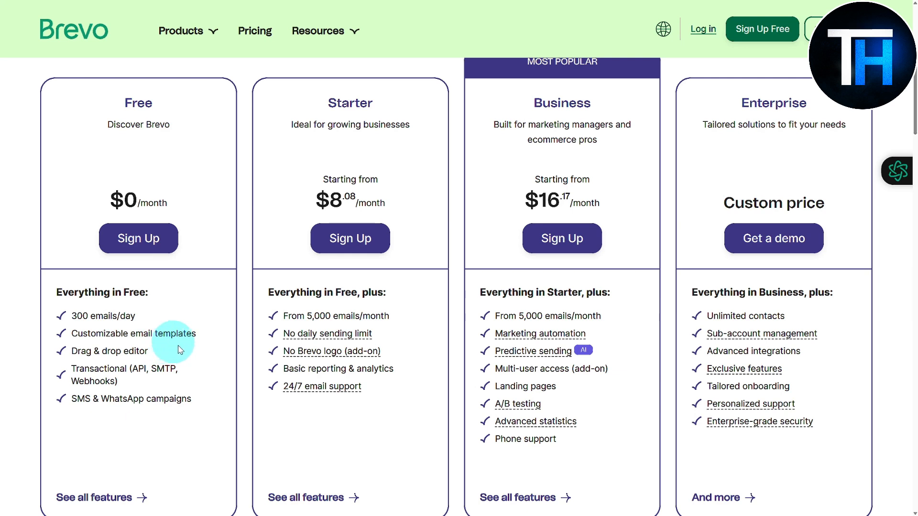
pyautogui.scroll(-2, 95, 334)
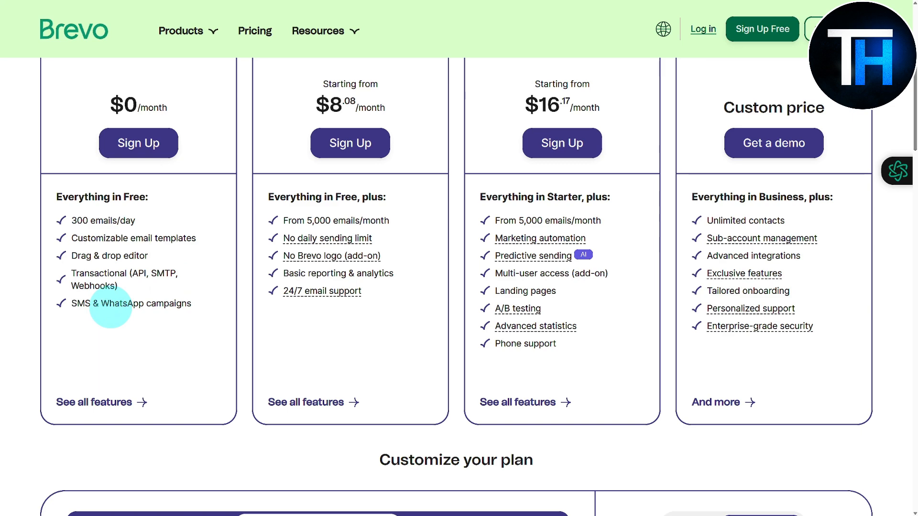
# Step: Compare the Business plan's prices and features, including predictive sending and A/B testing, with the other Marketing Platform plans
pyautogui.scroll(3, 111, 306)
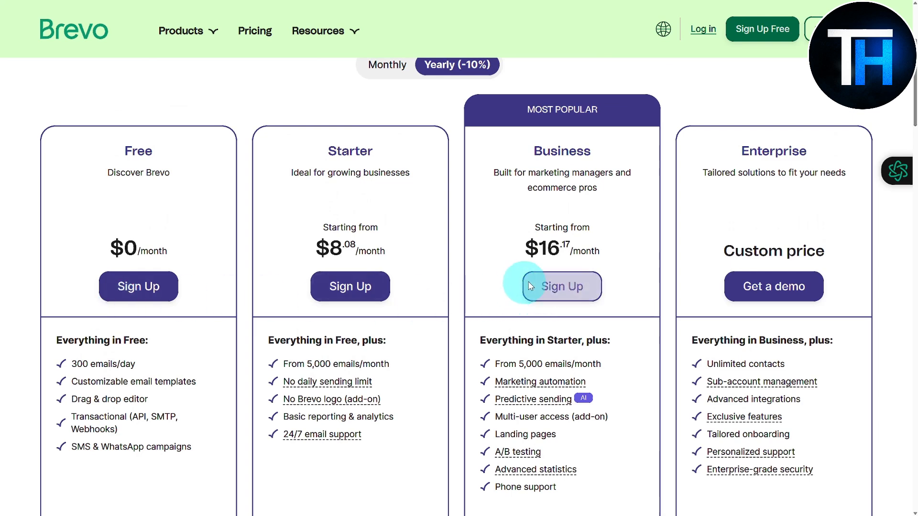
pyautogui.scroll(-2, 549, 284)
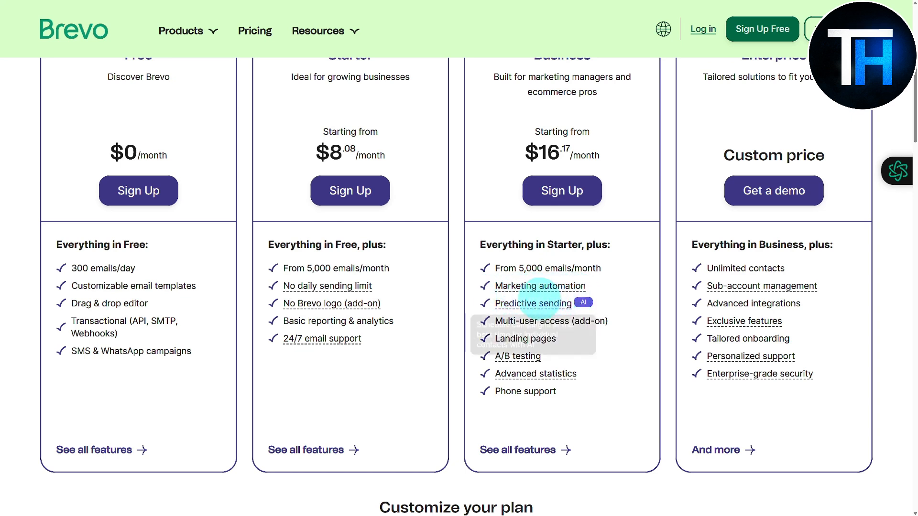
pyautogui.moveTo(571, 311)
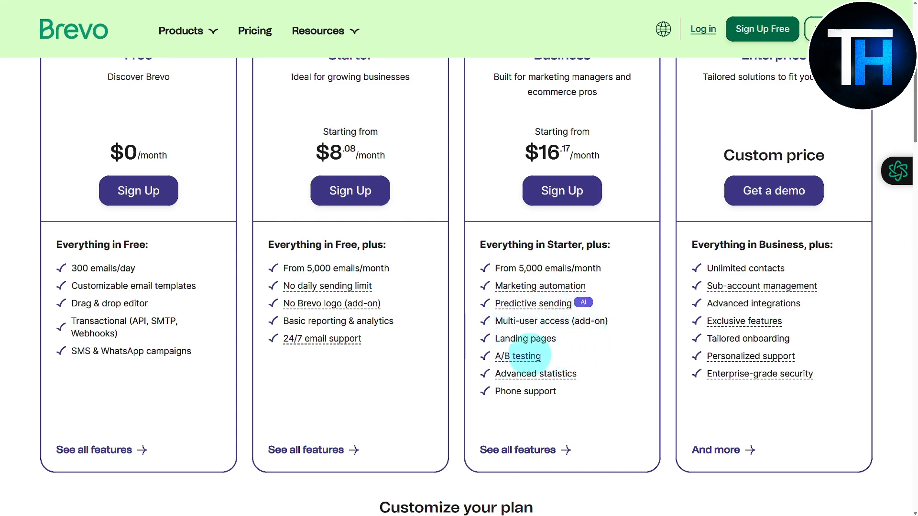
pyautogui.scroll(1, 526, 356)
pyautogui.scroll(2, 558, 354)
pyautogui.scroll(-5, 586, 327)
pyautogui.scroll(1, 568, 335)
# Step: Set the Starter plan's monthly email volume to 40,000 emails under "Customize your plan"
pyautogui.scroll(-7, 568, 335)
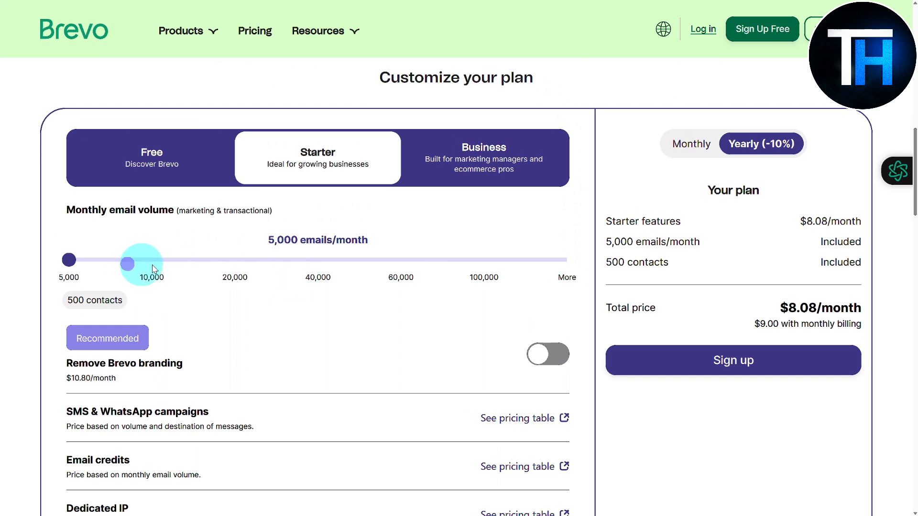
pyautogui.moveTo(72, 259); pyautogui.dragTo(302, 268)
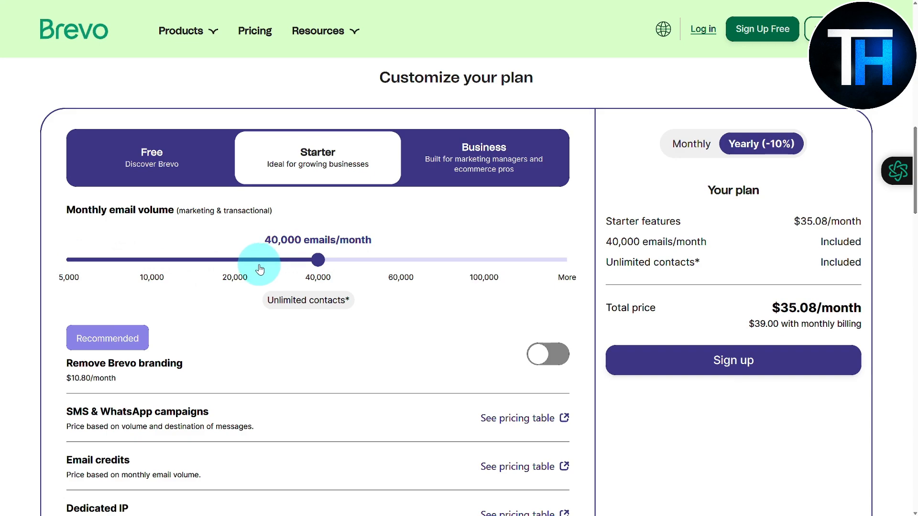
pyautogui.scroll(10, 260, 270)
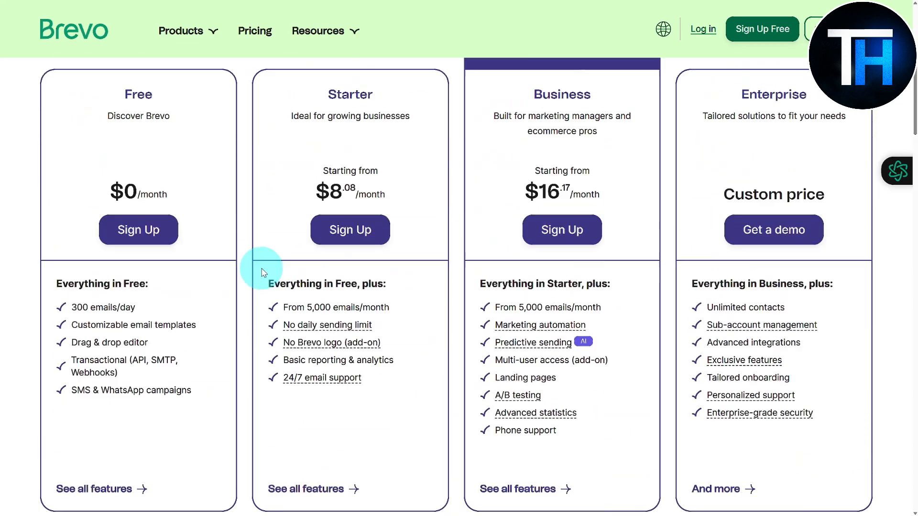
# Step: Review the customized Starter plan's total price and its add-ons for branding, SMS and WhatsApp, email credits and dedicated IP
pyautogui.scroll(-5, 380, 261)
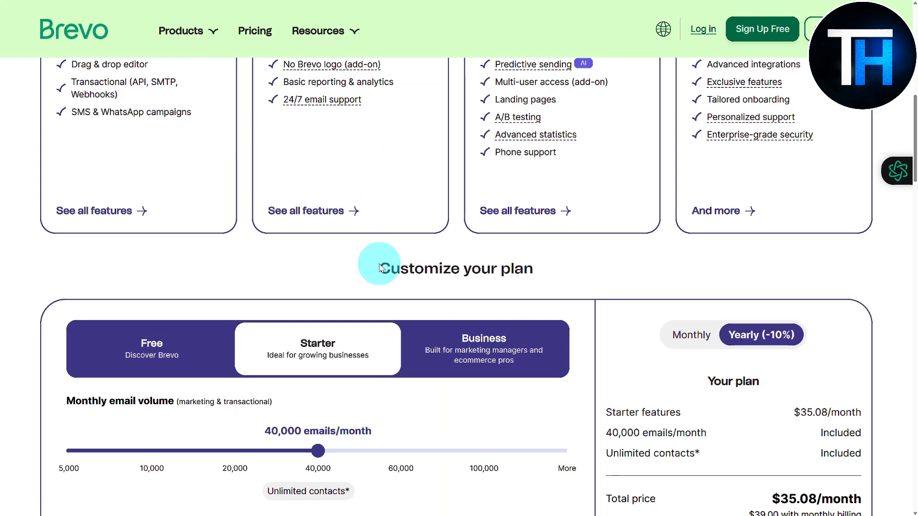
pyautogui.scroll(-8, 378, 265)
pyautogui.scroll(5, 375, 270)
pyautogui.scroll(-2, 409, 268)
pyautogui.scroll(-3, 387, 275)
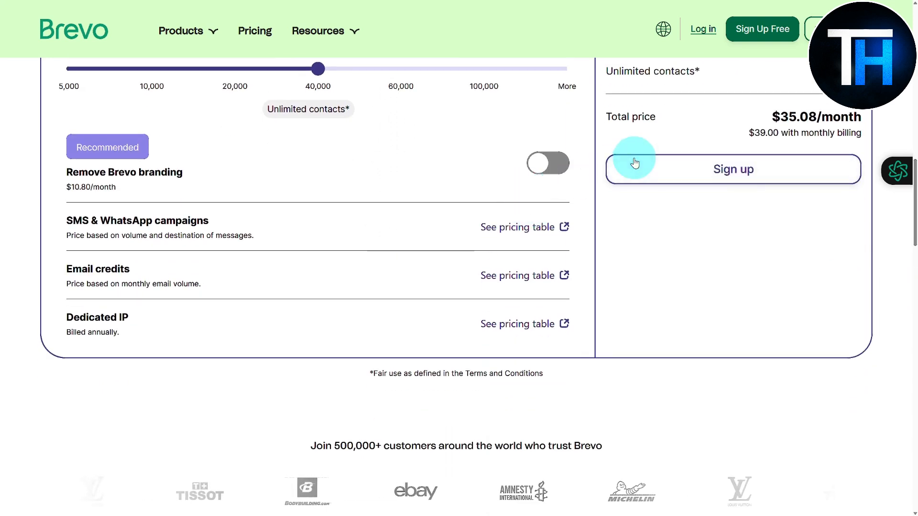
# Step: Open the free sign-up form for creating a new account
pyautogui.scroll(5, 635, 160)
pyautogui.click(758, 37)
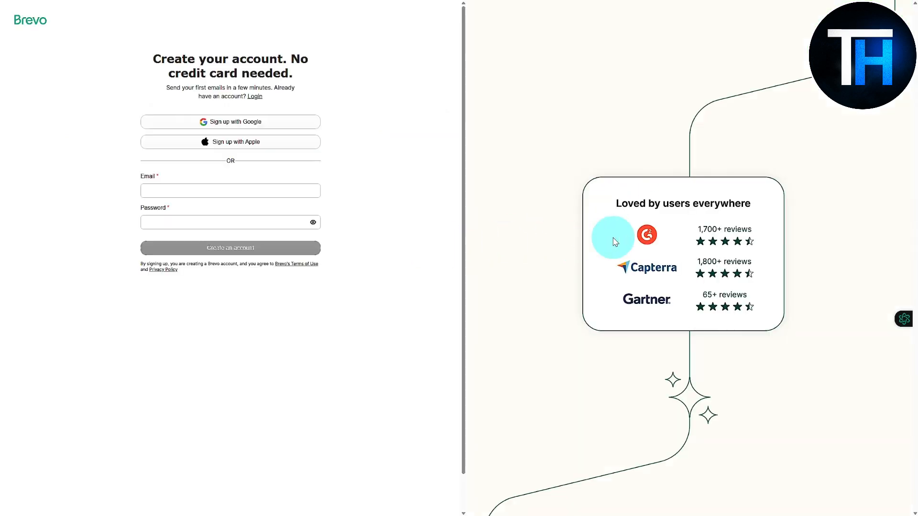
pyautogui.click(215, 189)
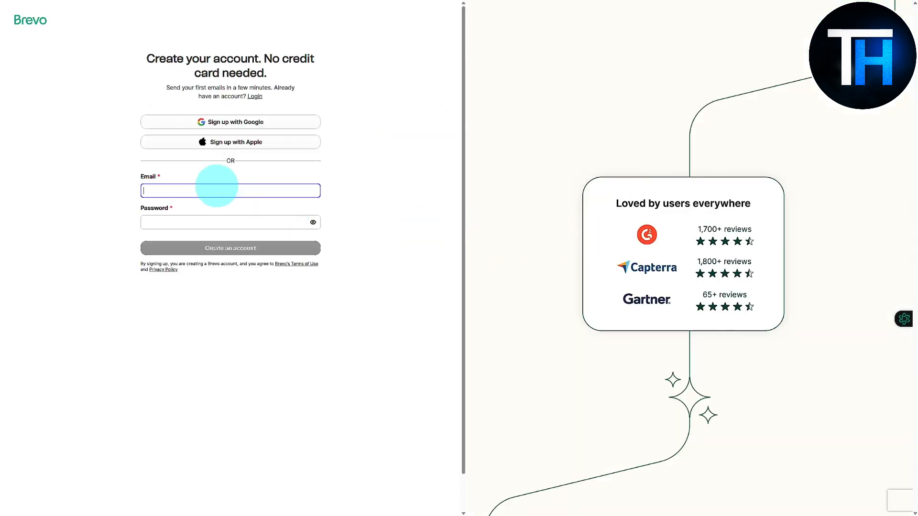
pyautogui.click(417, 250)
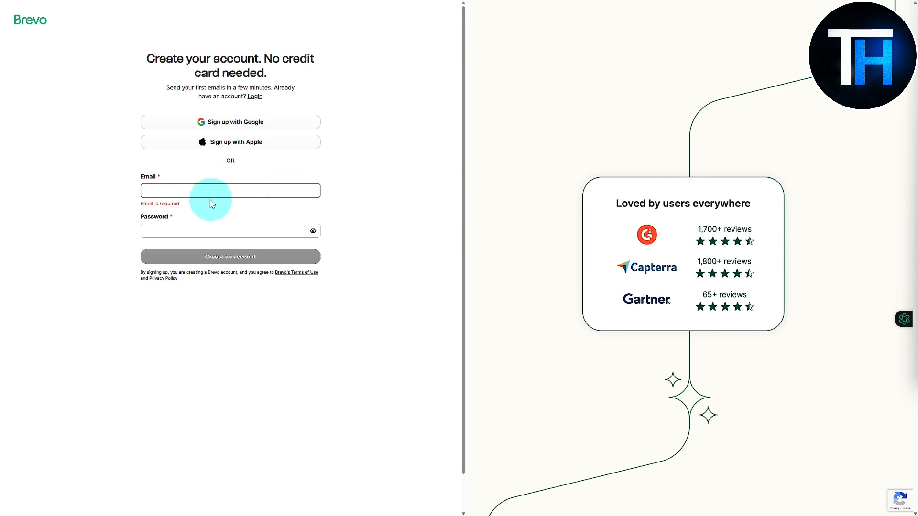
# Step: Fill in the account's email address and password and submit the form to create the account
pyautogui.click(185, 191)
pyautogui.hotkey('ctrl', 'v')
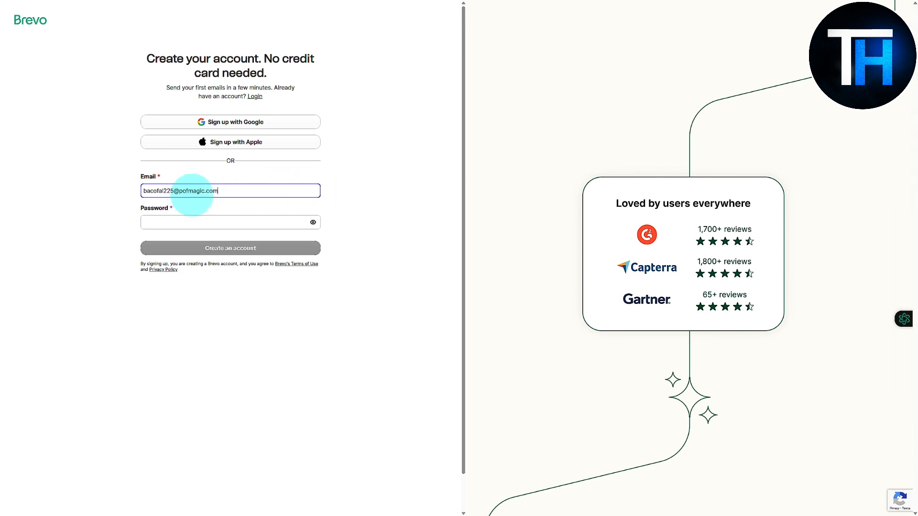
pyautogui.click(210, 222)
pyautogui.hotkey('ctrl', 'v')
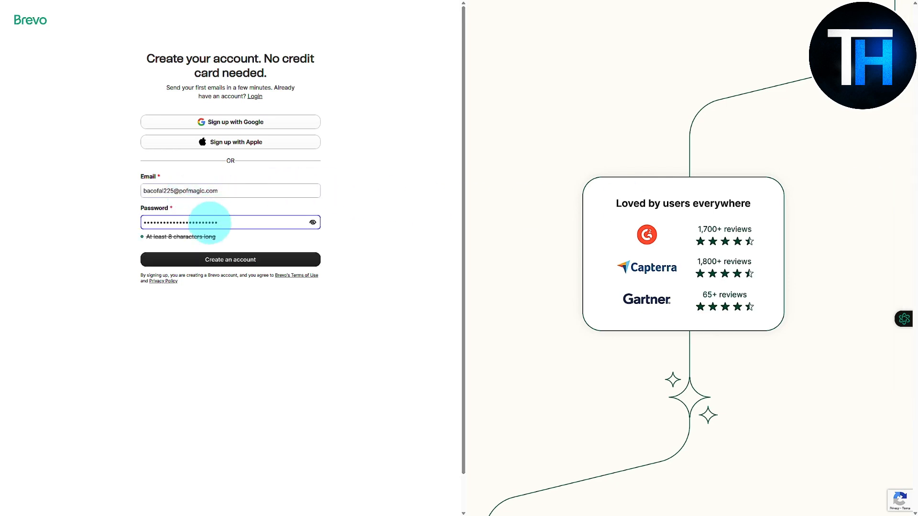
pyautogui.click(242, 260)
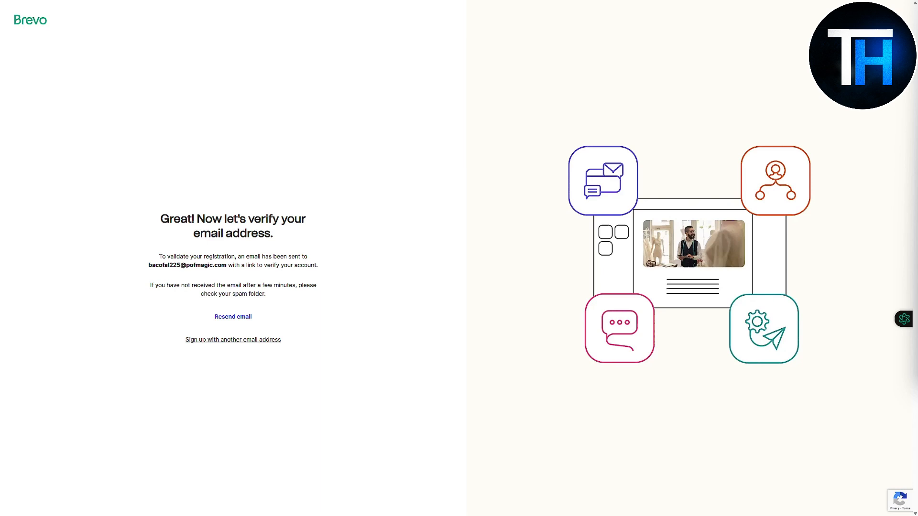
pyautogui.moveTo(908, 142); pyautogui.dragTo(519, 0)
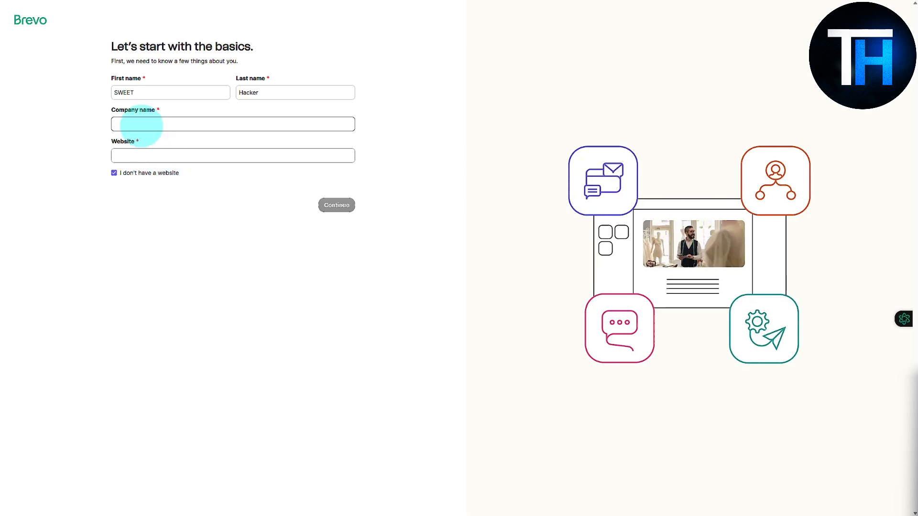
# Step: Enter "Vision Stufdio" as the company name, keep the option for having no website, and continue the registration
pyautogui.click(141, 125)
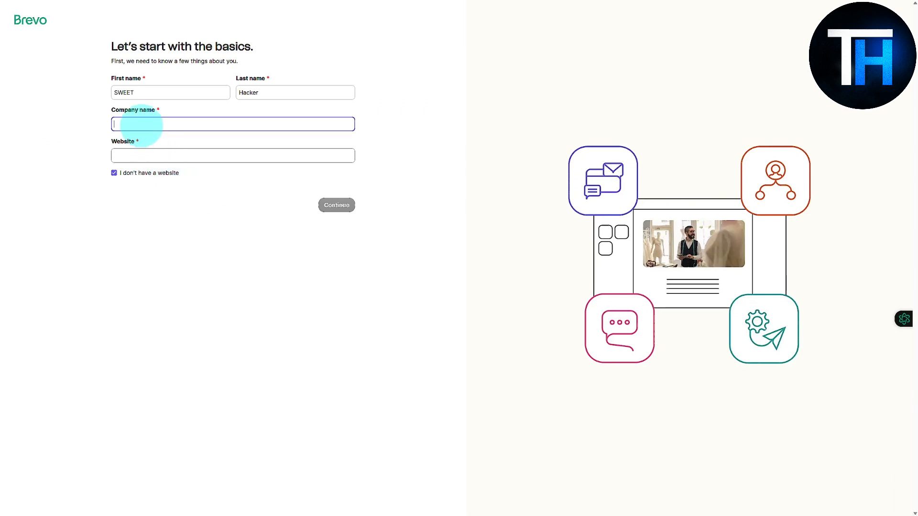
pyautogui.write('Vision Stu')
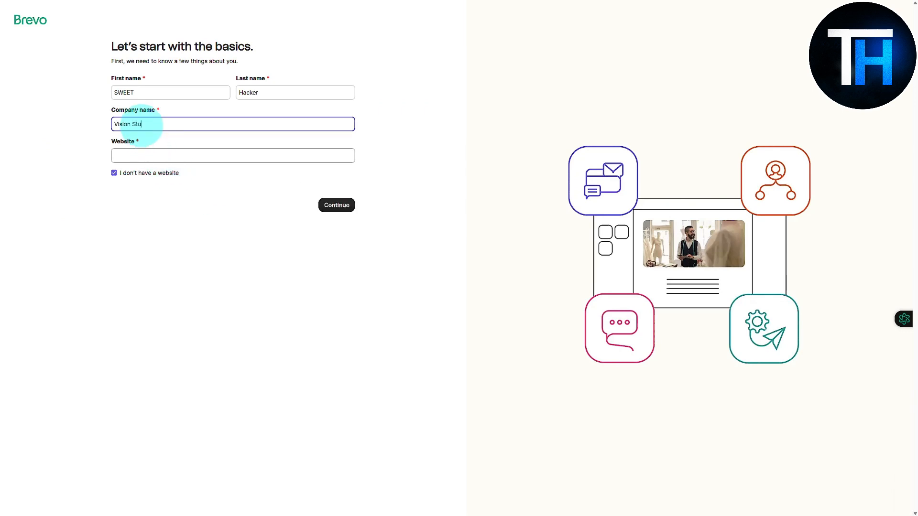
pyautogui.write('fdio')
pyautogui.press('Tab')
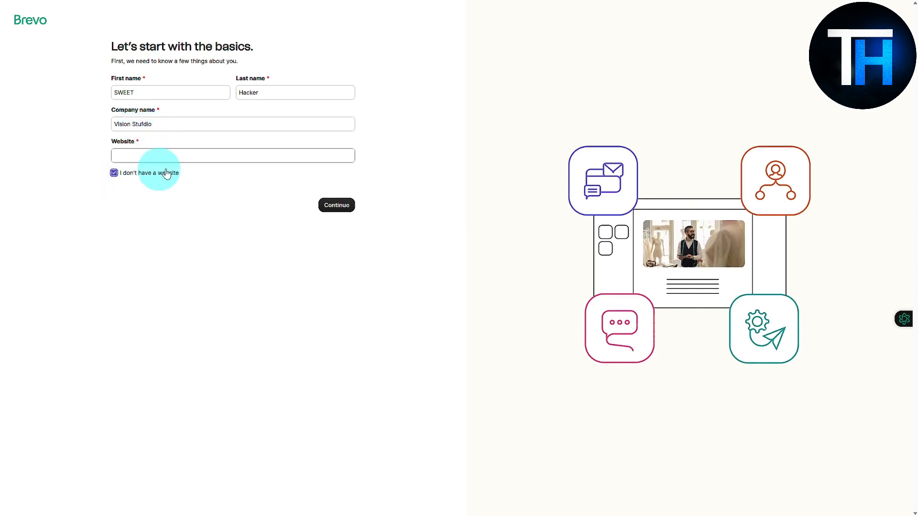
pyautogui.click(334, 210)
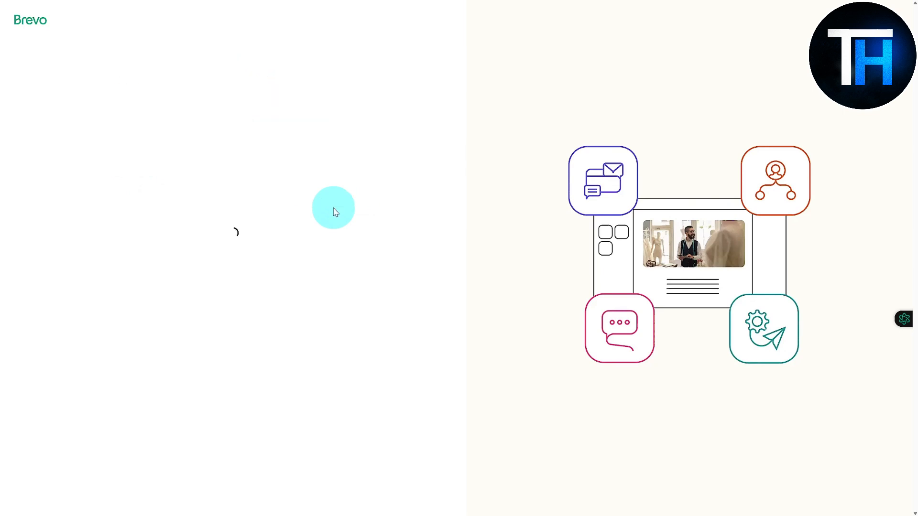
# Step: Fill in the company's address, city and zip code, choose Albania as the country, and submit the company information
pyautogui.click(115, 95)
pyautogui.click(143, 99)
pyautogui.write('abv')
pyautogui.click(268, 135)
pyautogui.write('avc')
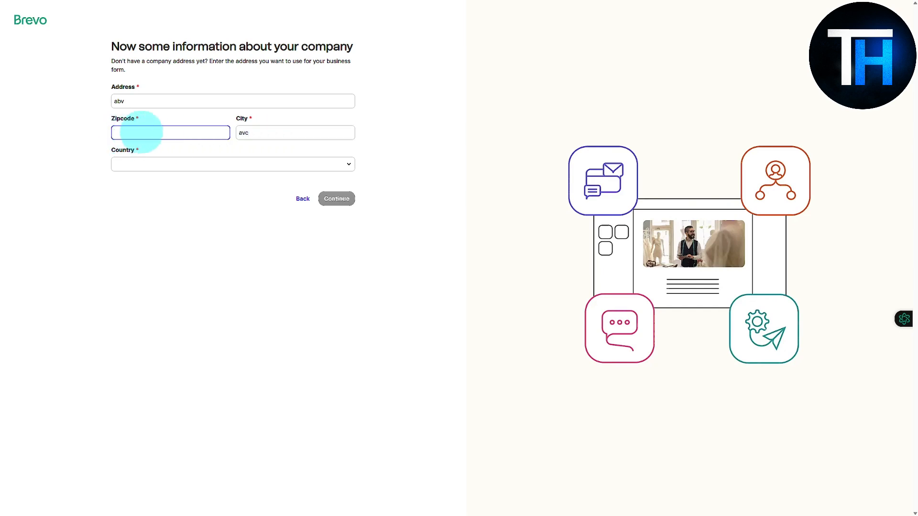
pyautogui.write('45')
pyautogui.click(152, 164)
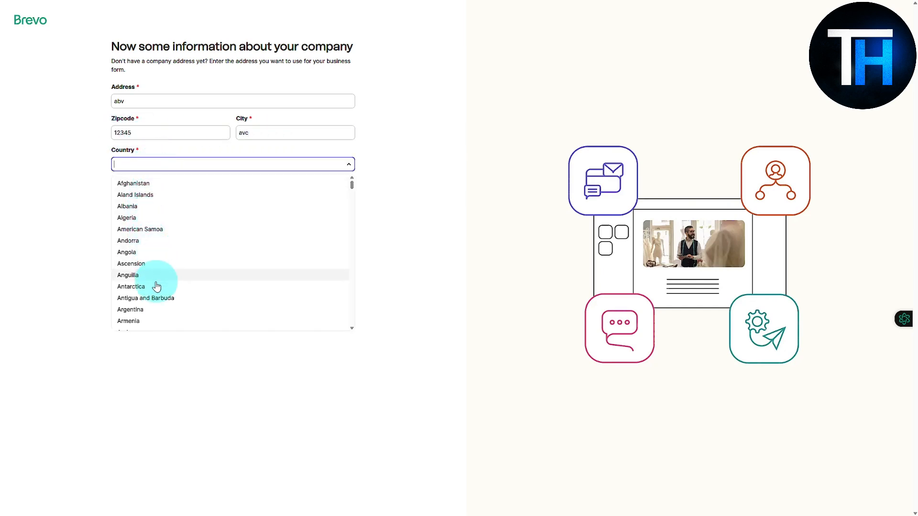
pyautogui.click(141, 207)
pyautogui.click(324, 200)
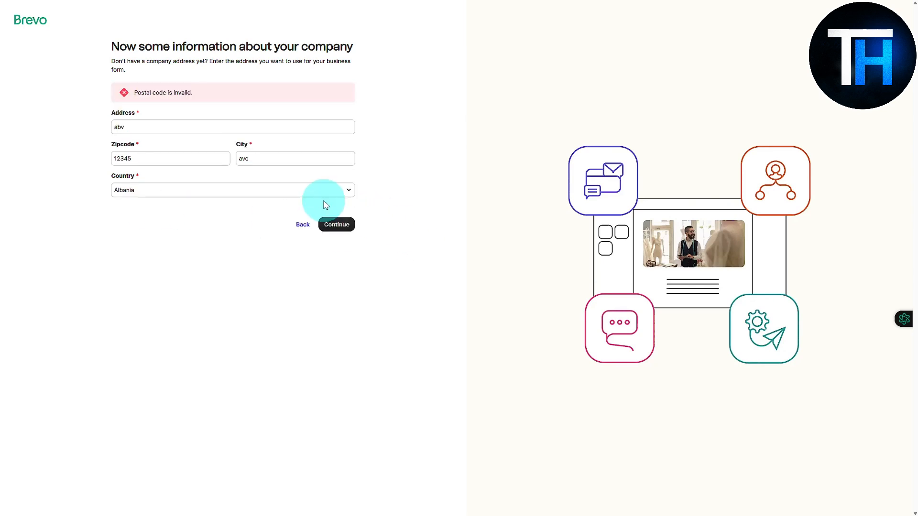
# Step: Correct the company's zip code and submit the company information again to continue to the account dashboard
pyautogui.click(141, 159)
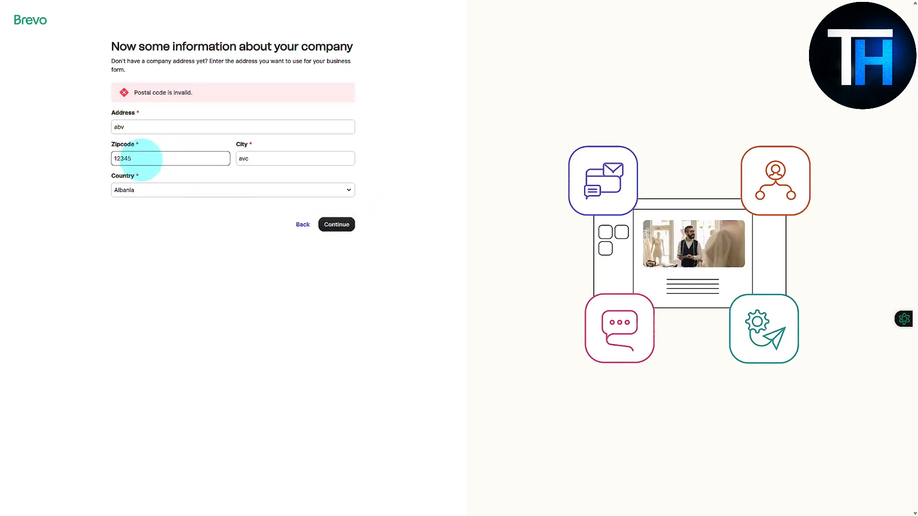
pyautogui.write('5')
pyautogui.click(328, 223)
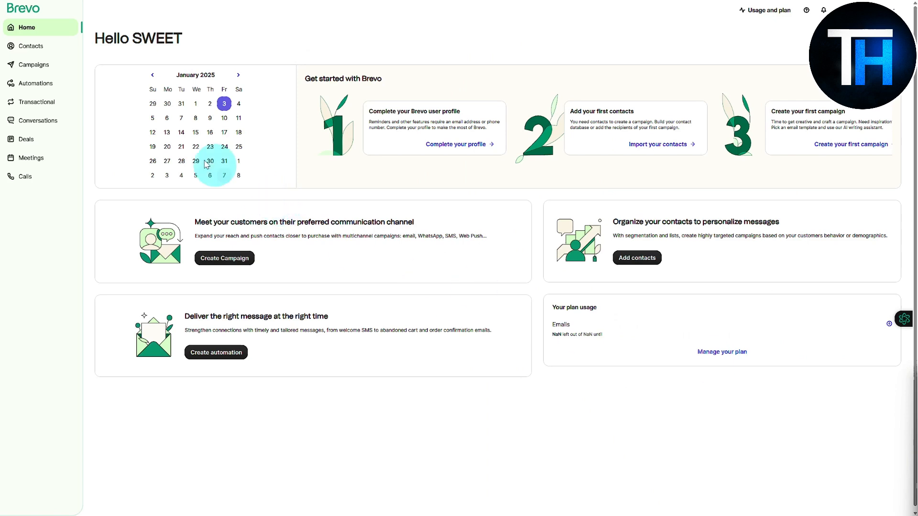
# Step: Open the campaign templates and start a new email template to view its setup form
pyautogui.click(33, 65)
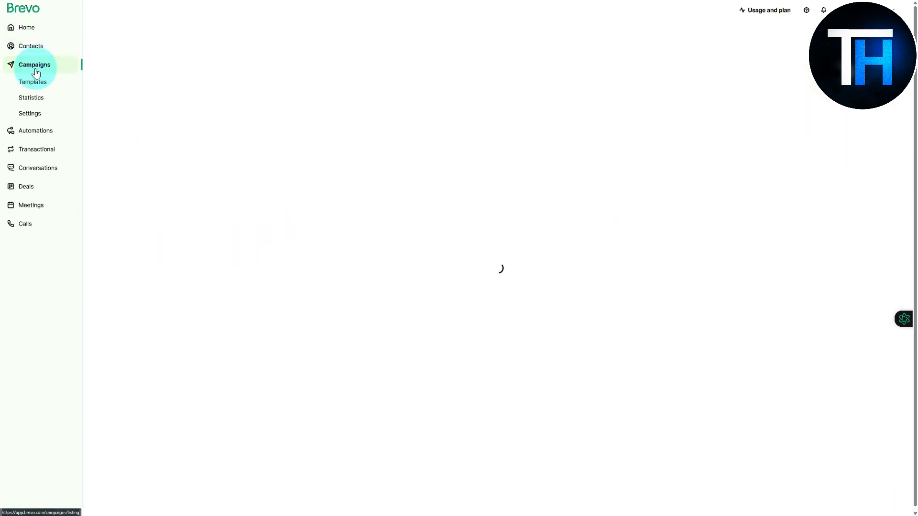
pyautogui.click(37, 89)
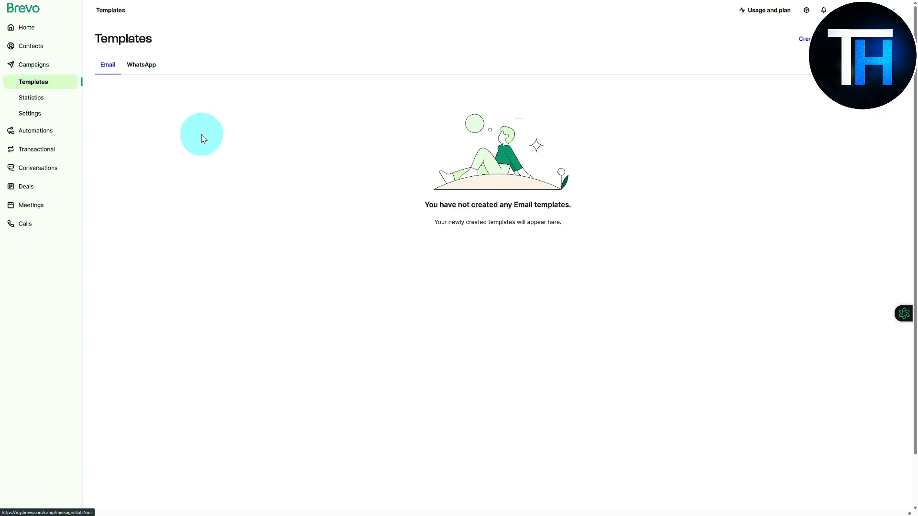
pyautogui.click(820, 39)
pyautogui.click(401, 110)
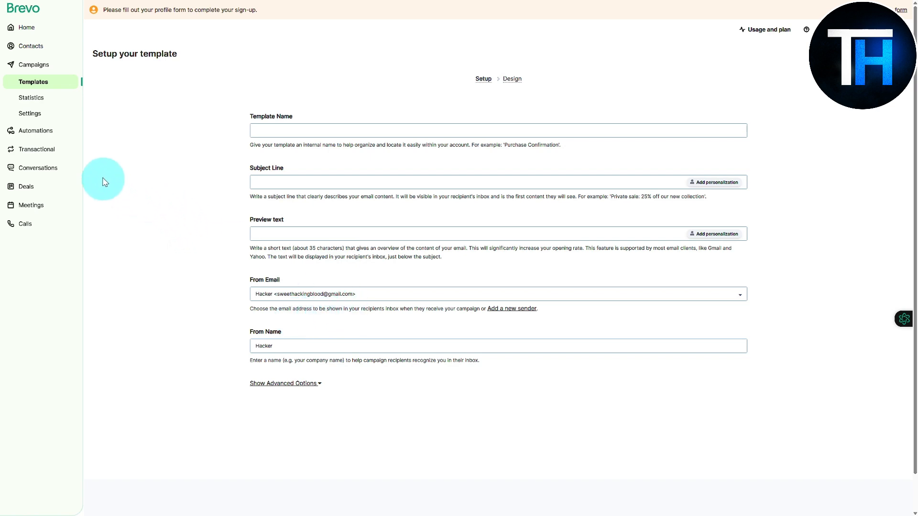
# Step: Open the Automations section and start creating the first automation
pyautogui.click(31, 134)
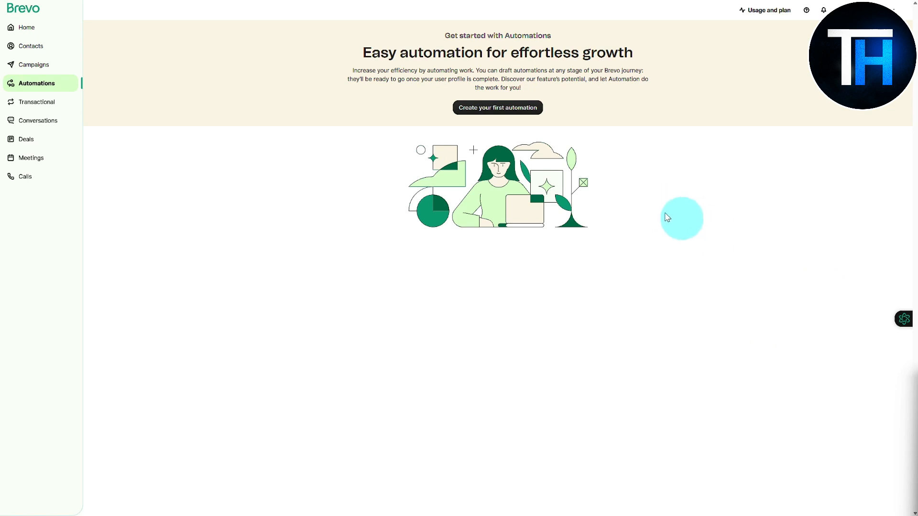
pyautogui.click(492, 107)
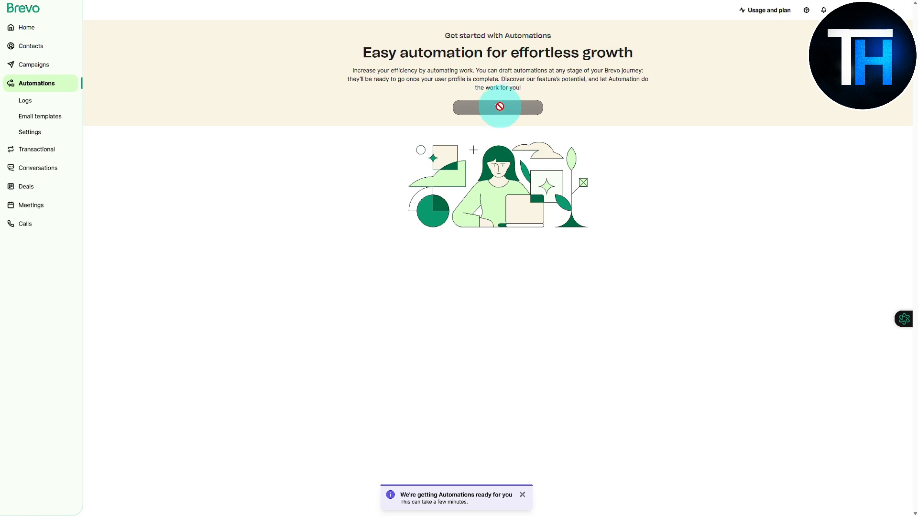
# Step: Open the Transactional section and view the SMTP configuration on its real-time email page
pyautogui.click(36, 149)
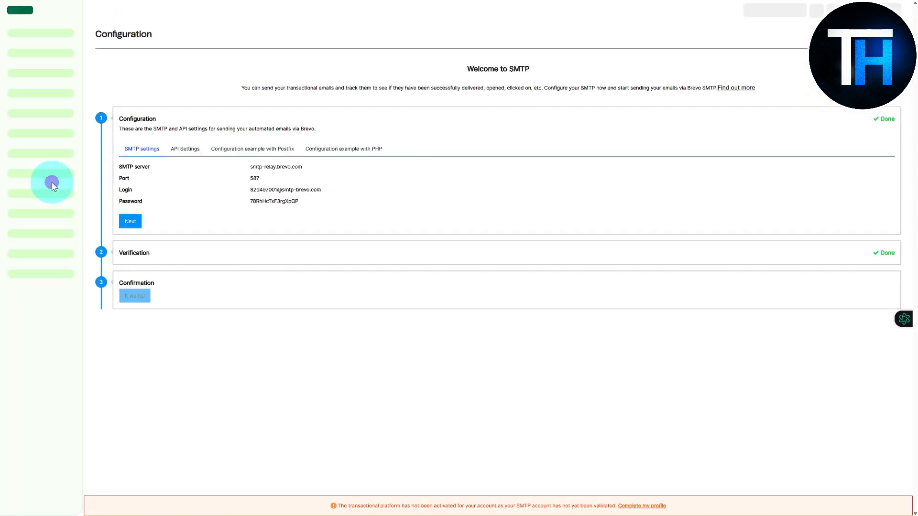
pyautogui.rightClick(51, 182)
pyautogui.click(95, 151)
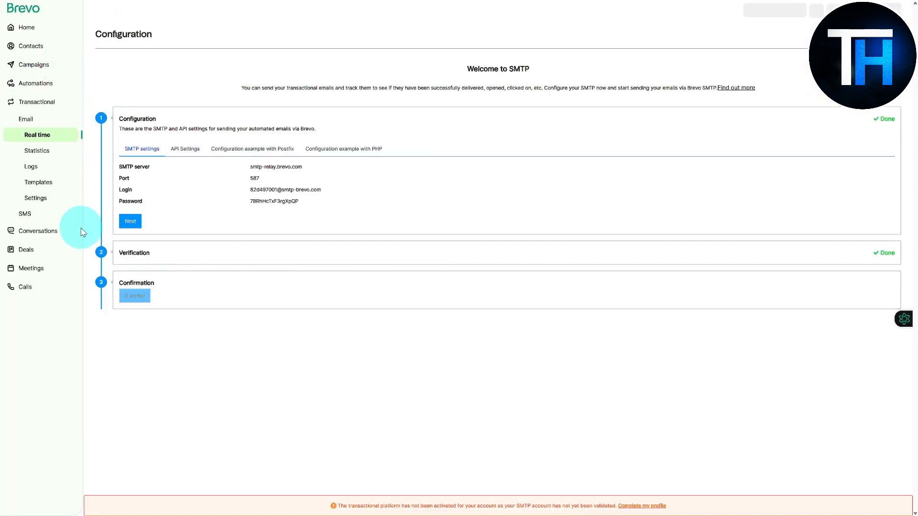